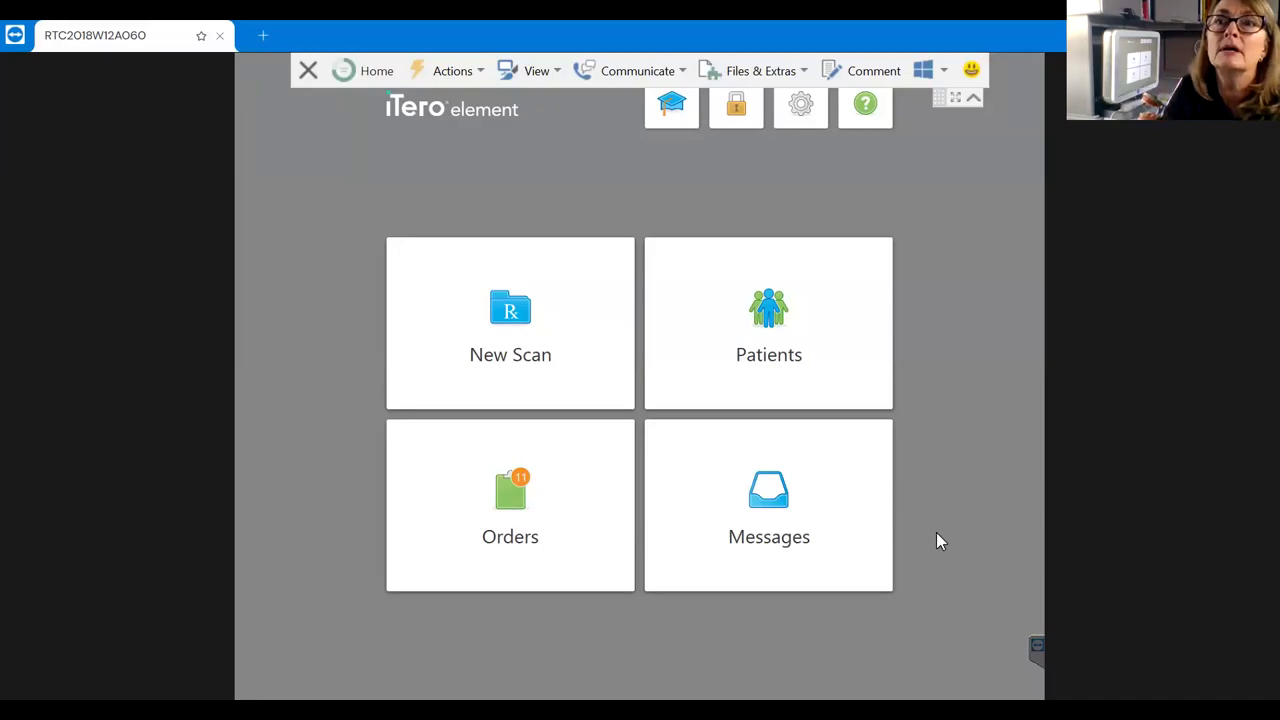
Open the orders list and bring up the newest in-progress Fixed Restorative order
click(972, 95)
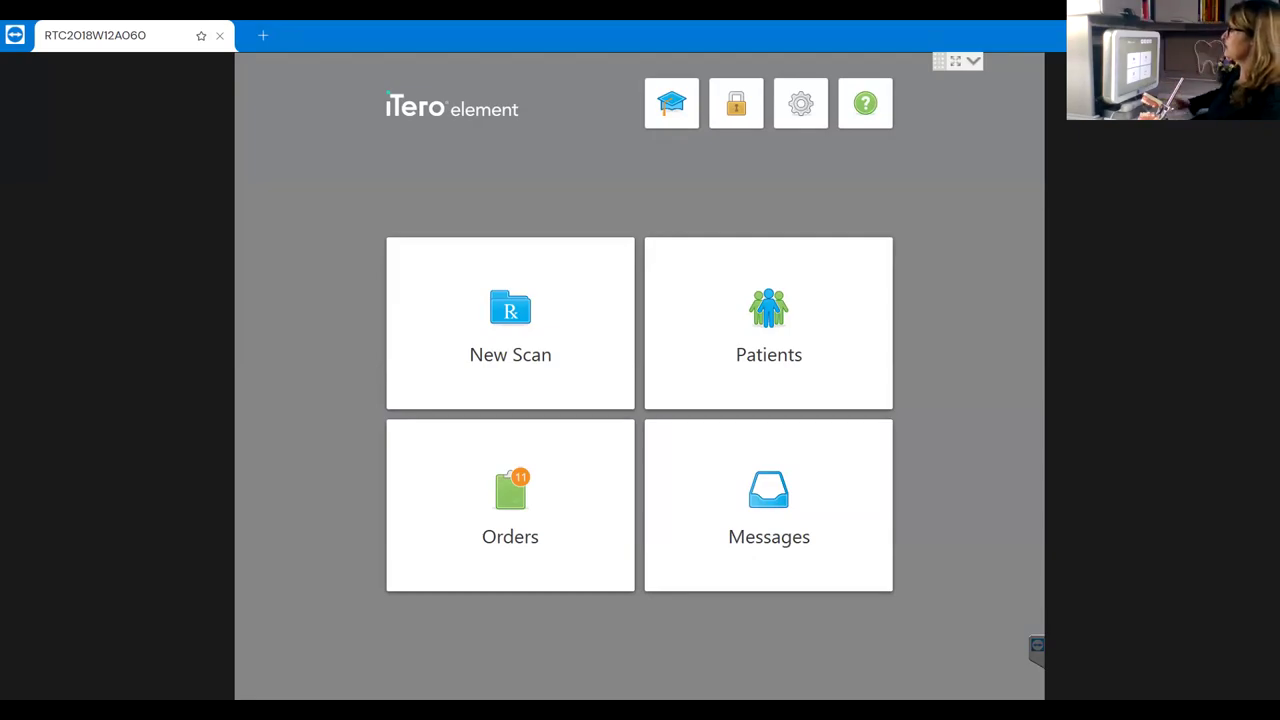
click(532, 449)
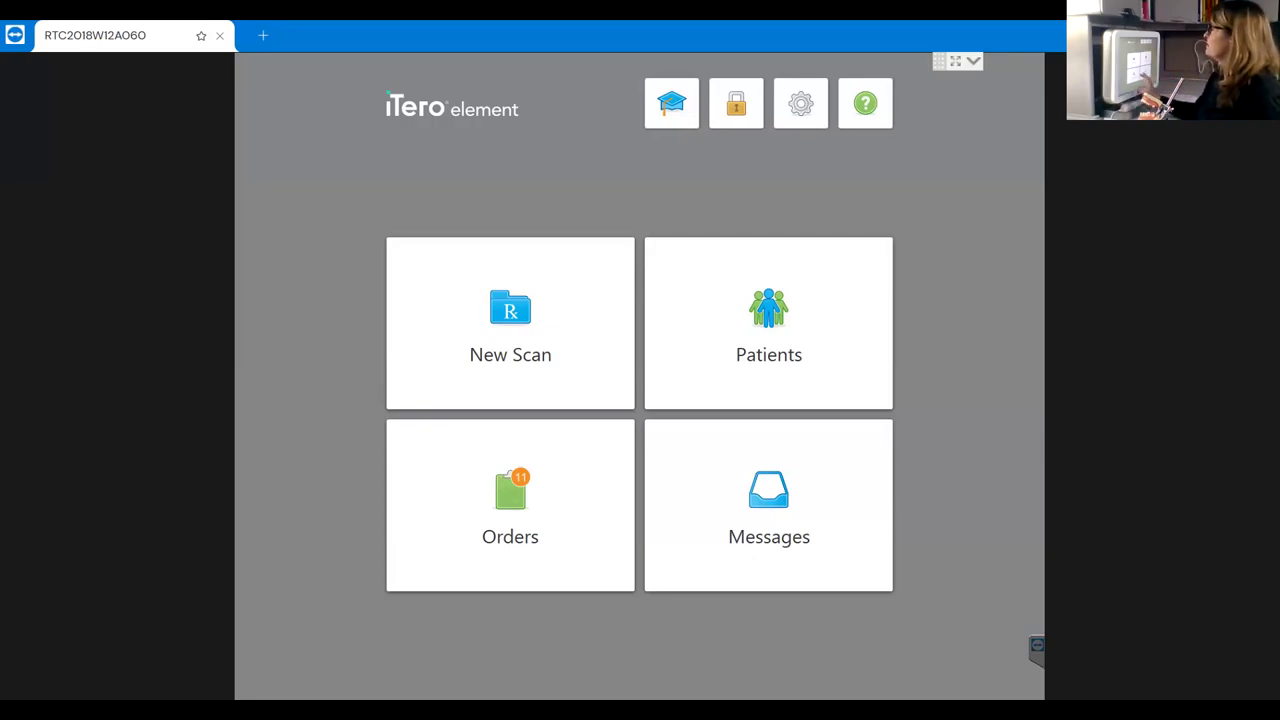
click(507, 467)
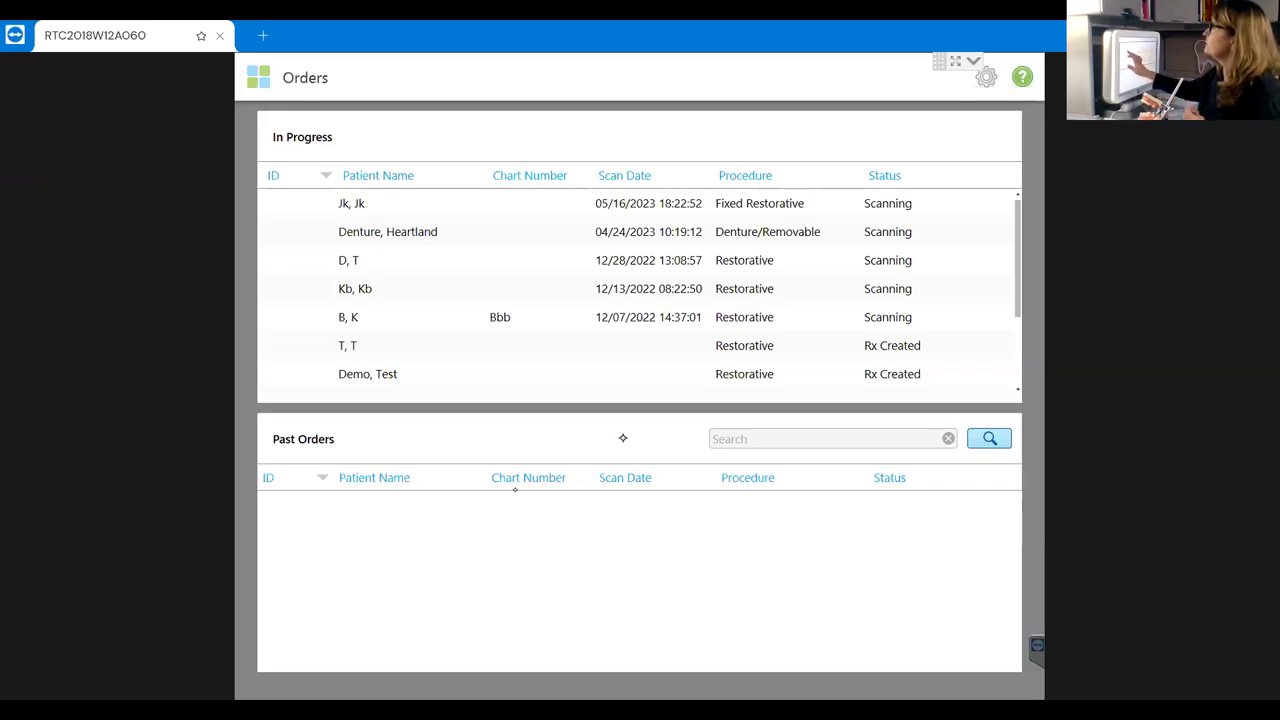
click(351, 203)
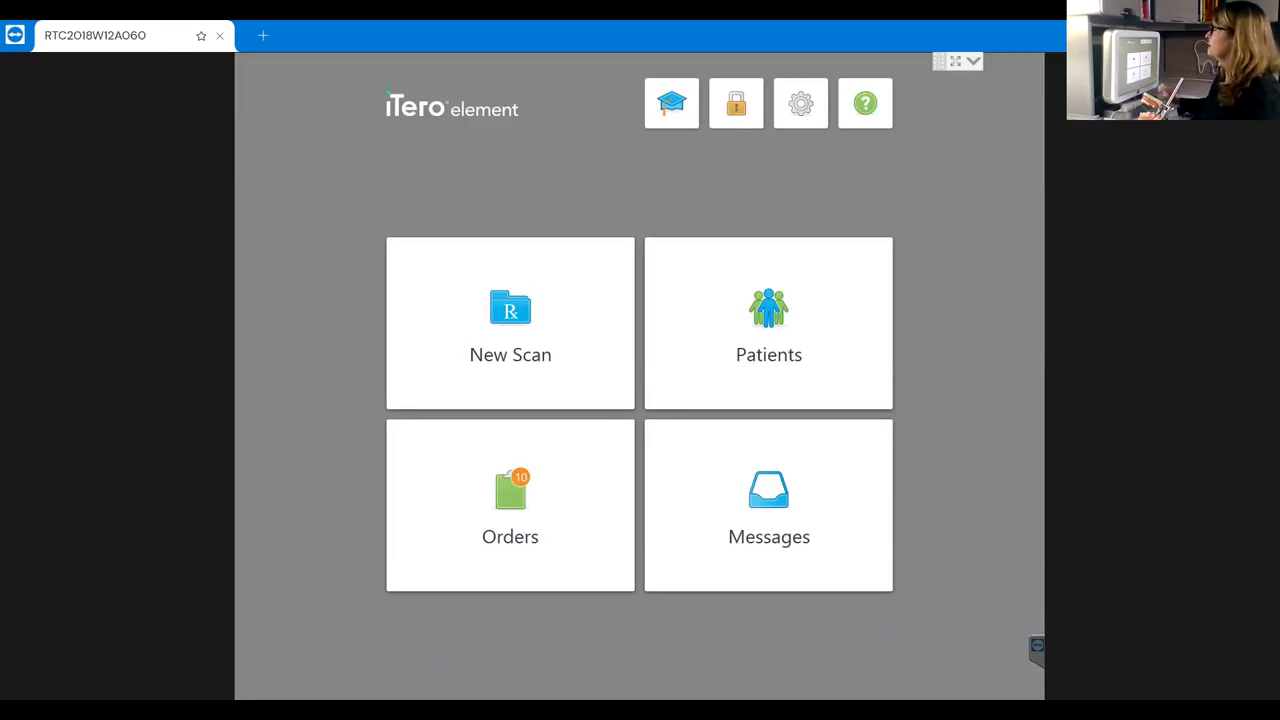
Start a new scan and enter the patient's first name as Webinar 1 and last name as Crown
click(510, 330)
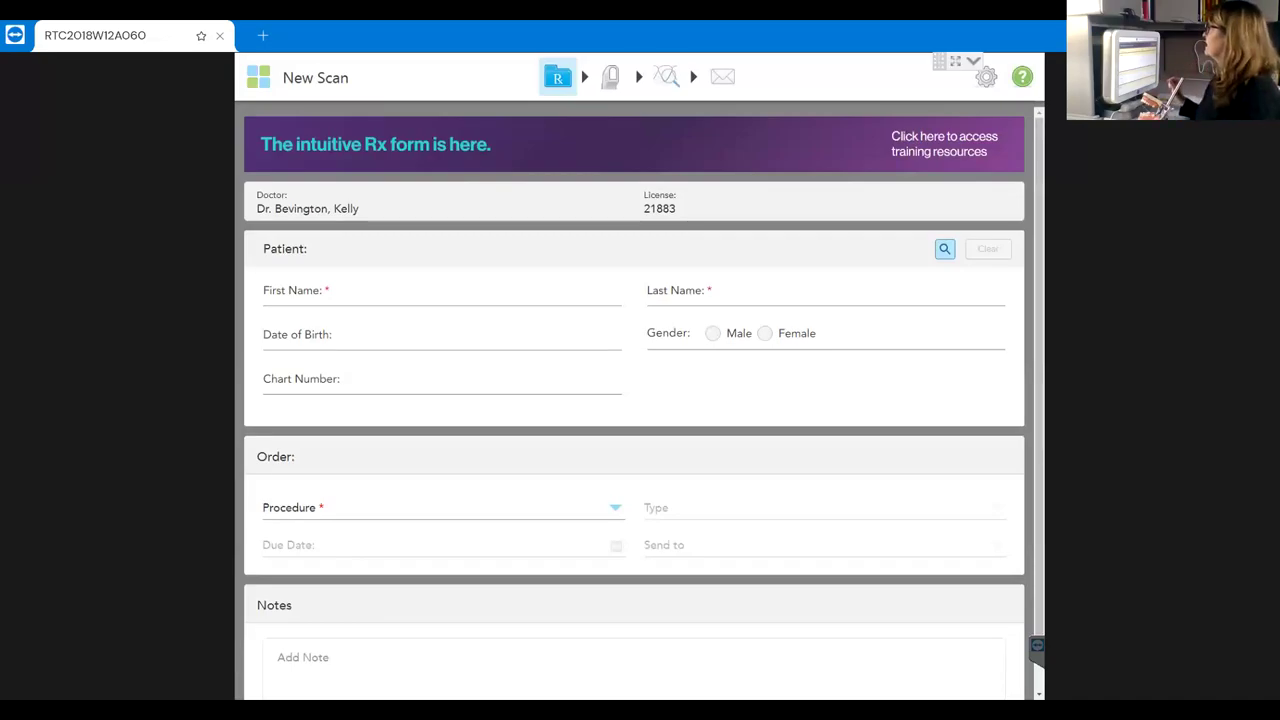
click(510, 305)
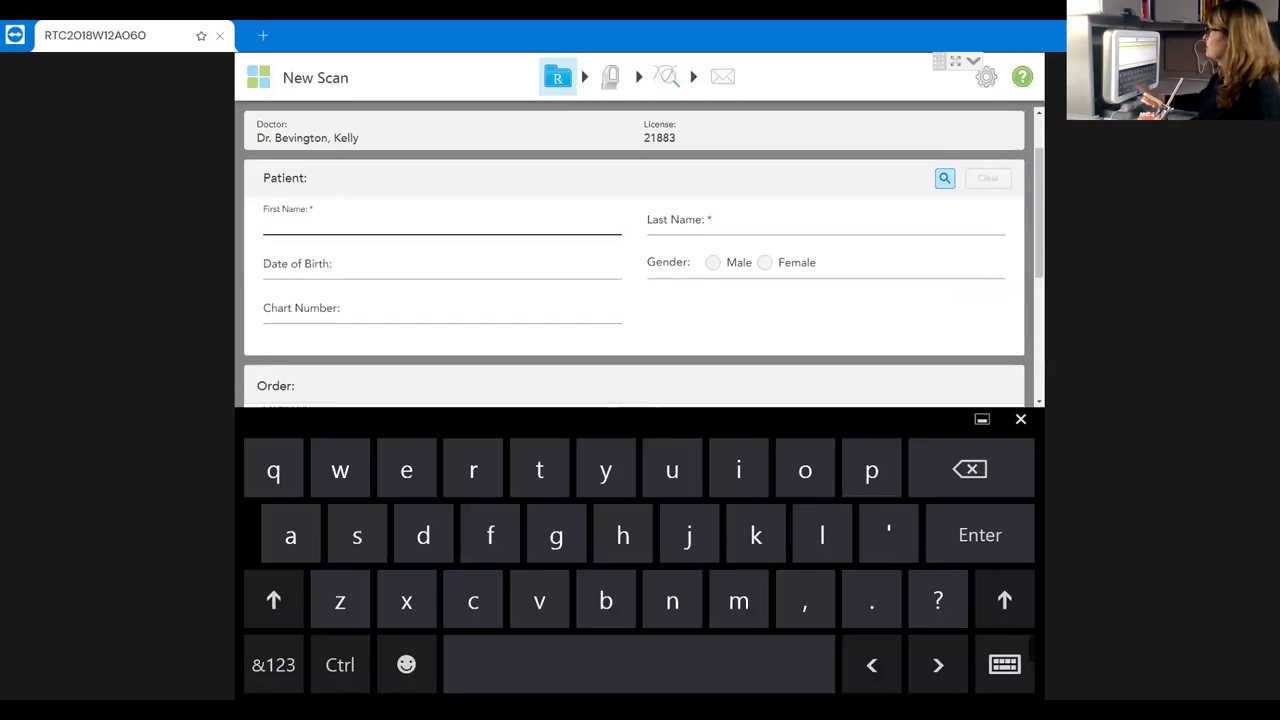
text(we)
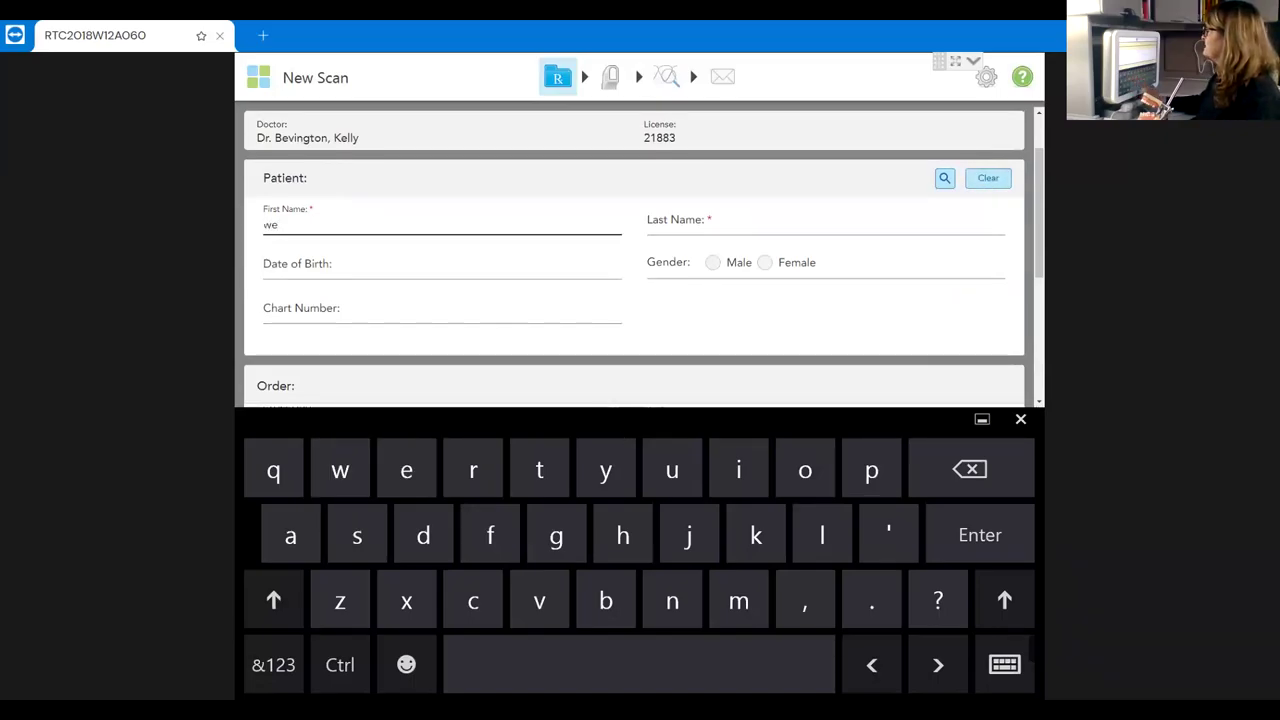
text(binar)
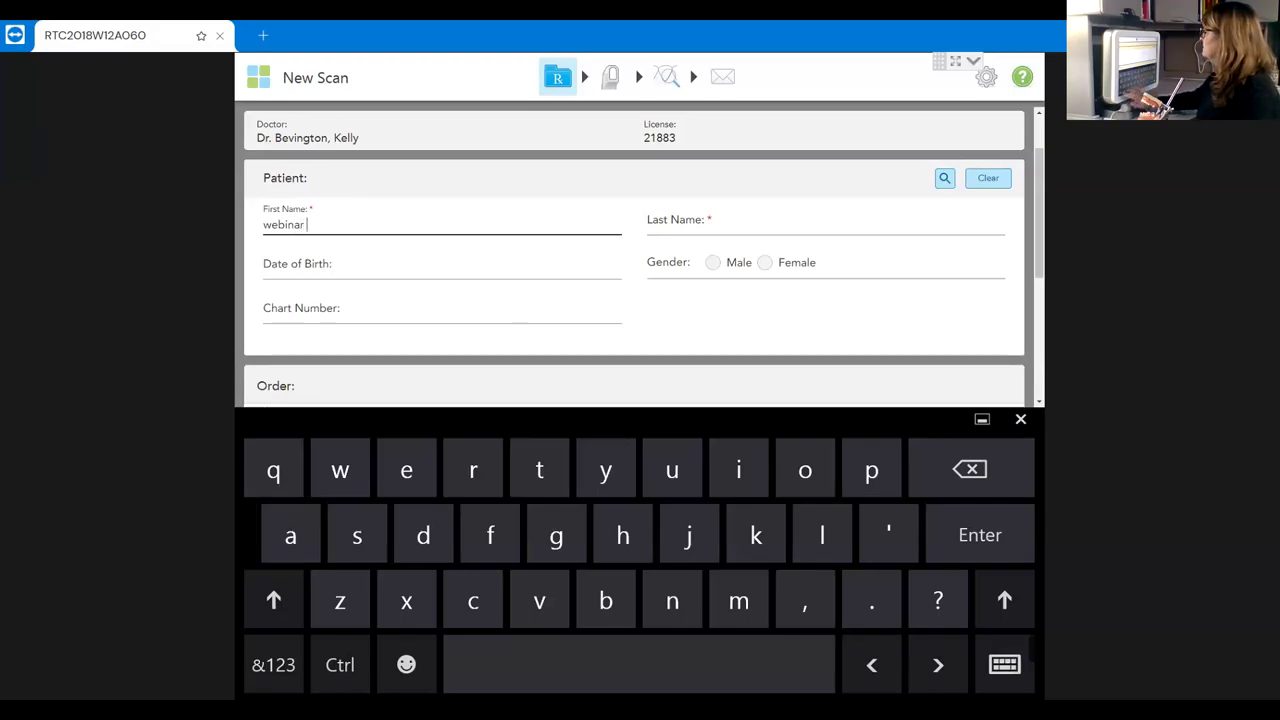
click(273, 665)
text(1)
key(Tab)
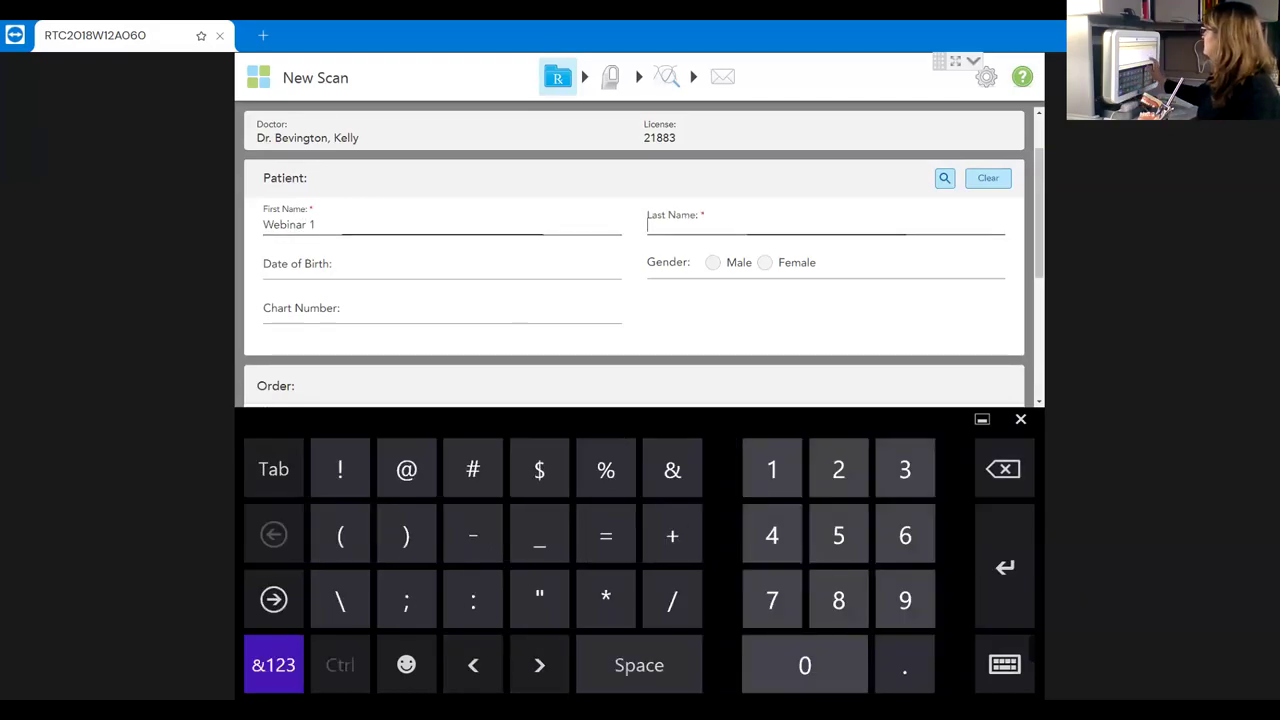
click(273, 665)
text(cr)
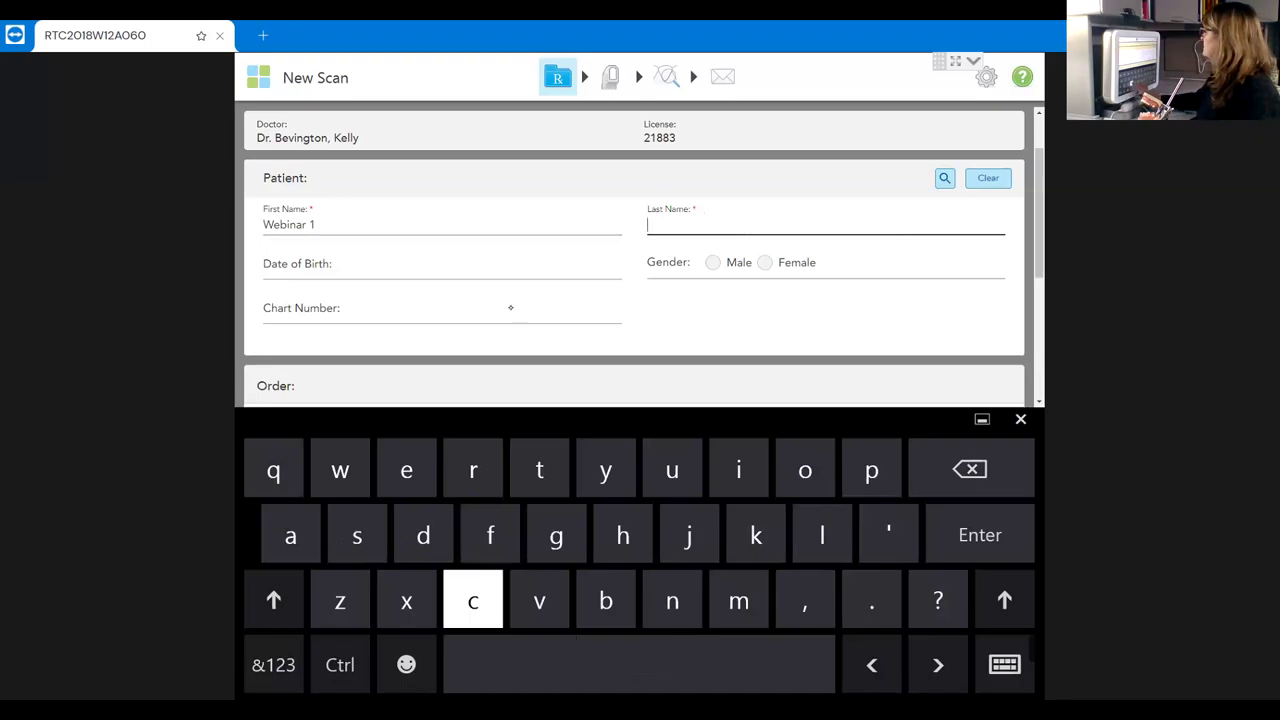
text(own)
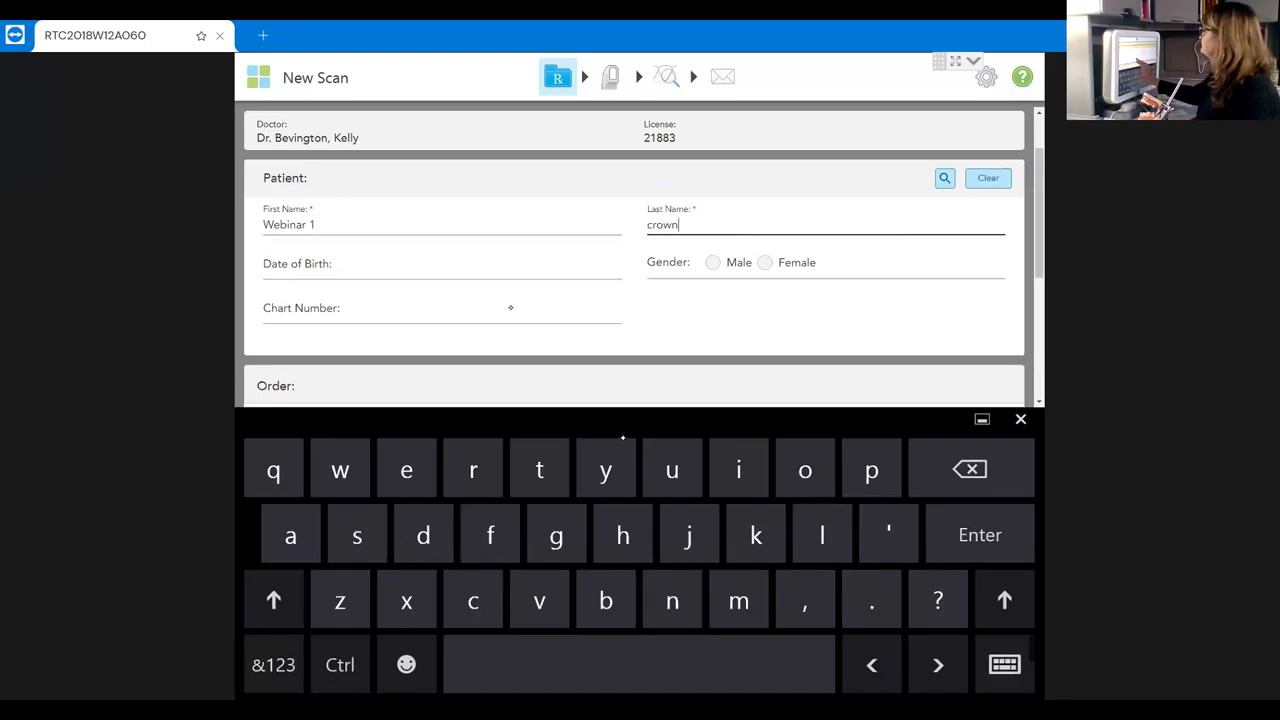
Set the order's procedure to Fixed Restorative and its recipient lab to NDX- Group Practice Solutions
scroll(644, 257, down, 3)
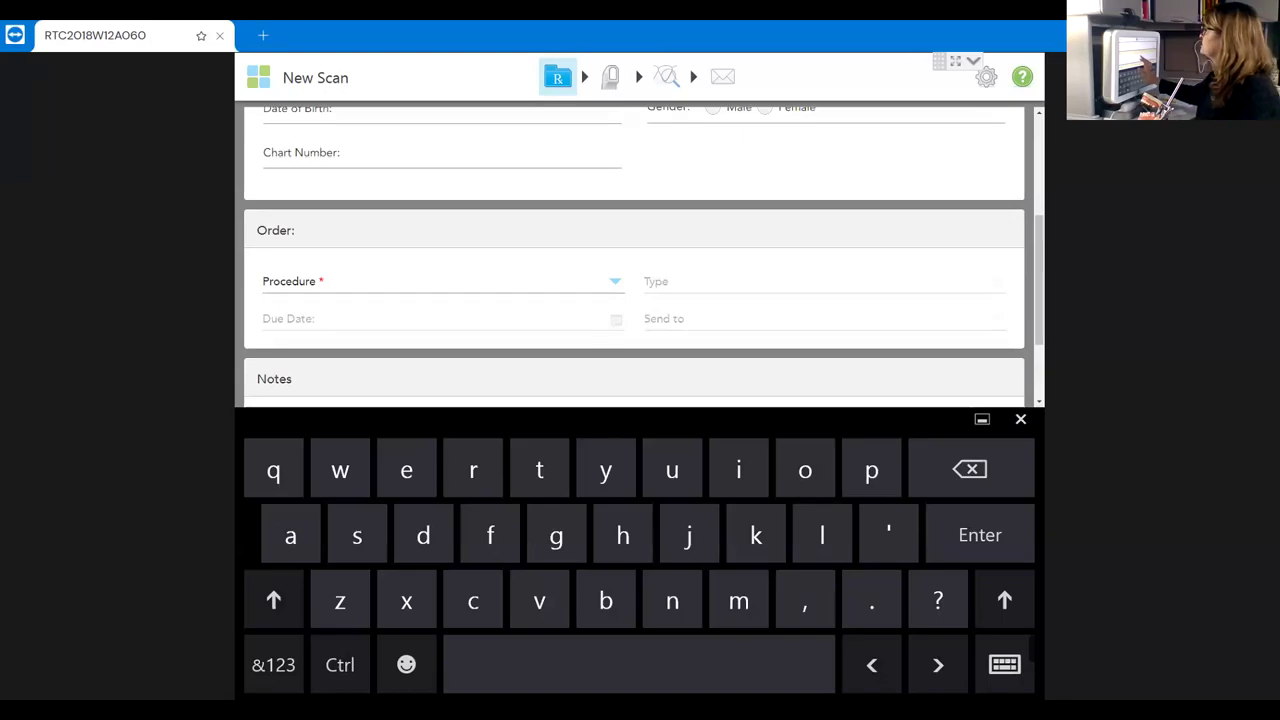
click(440, 281)
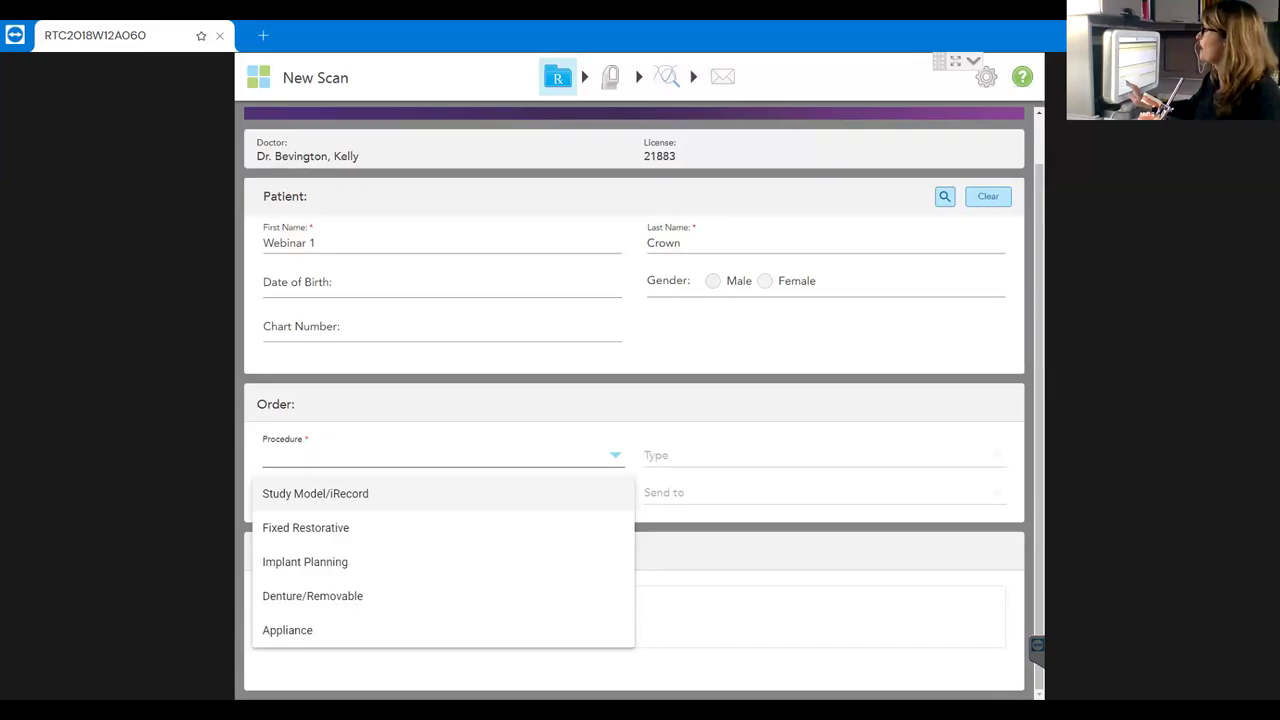
click(305, 527)
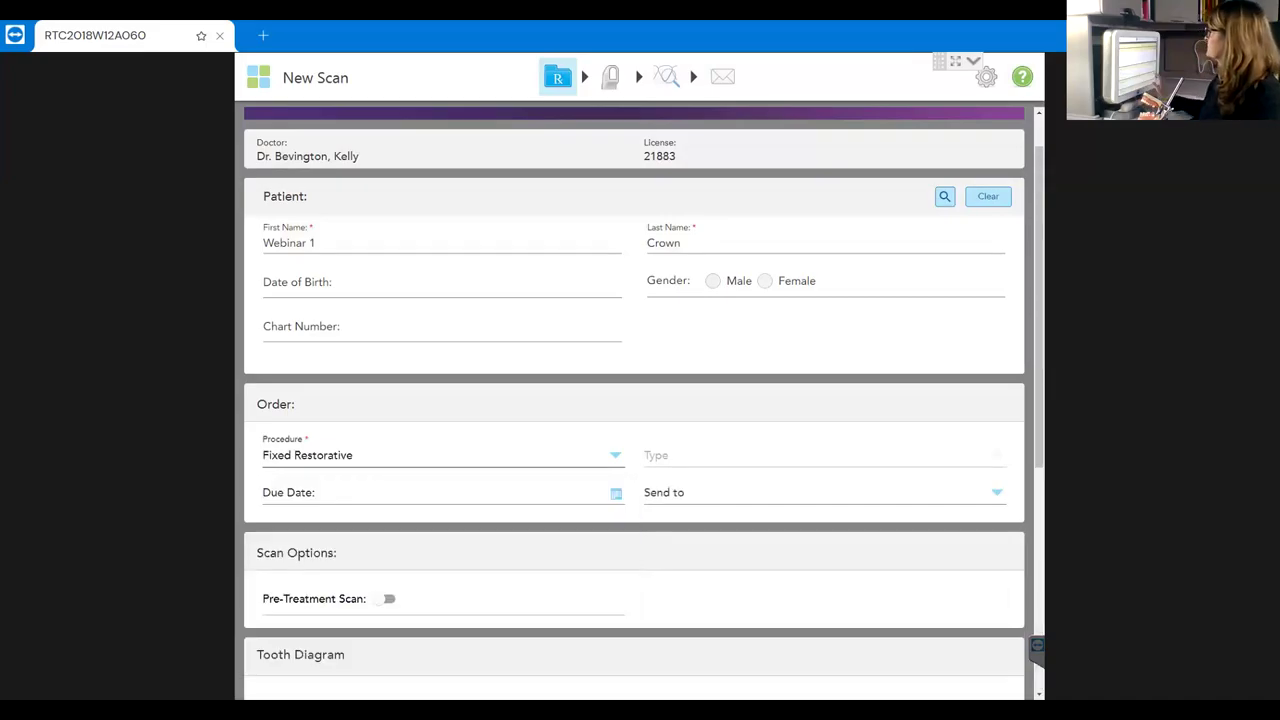
scroll(623, 437, down, 3)
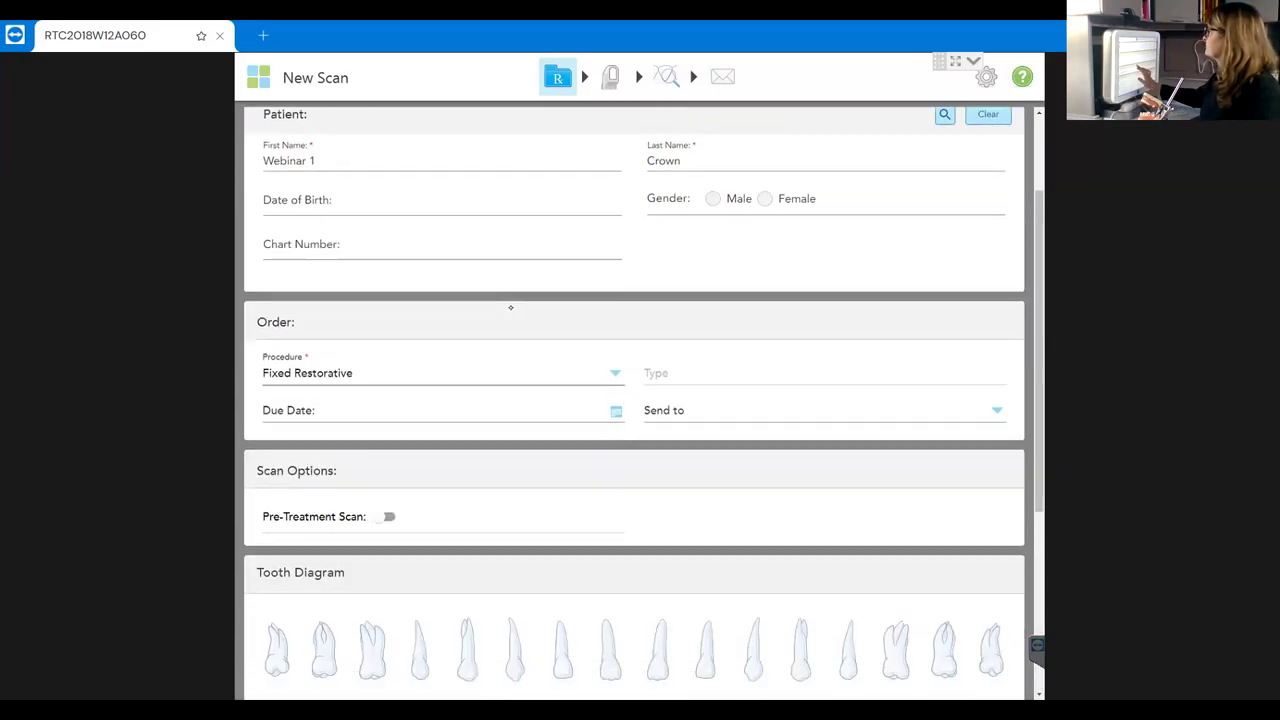
click(820, 314)
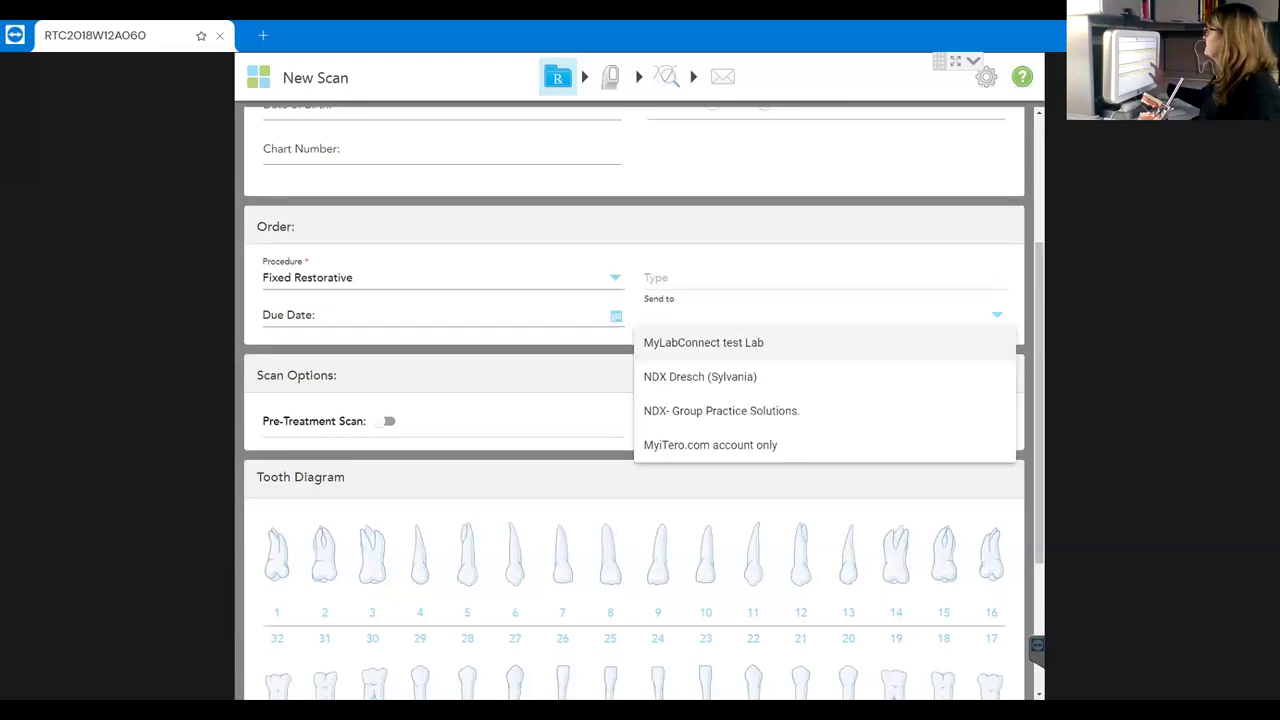
click(721, 410)
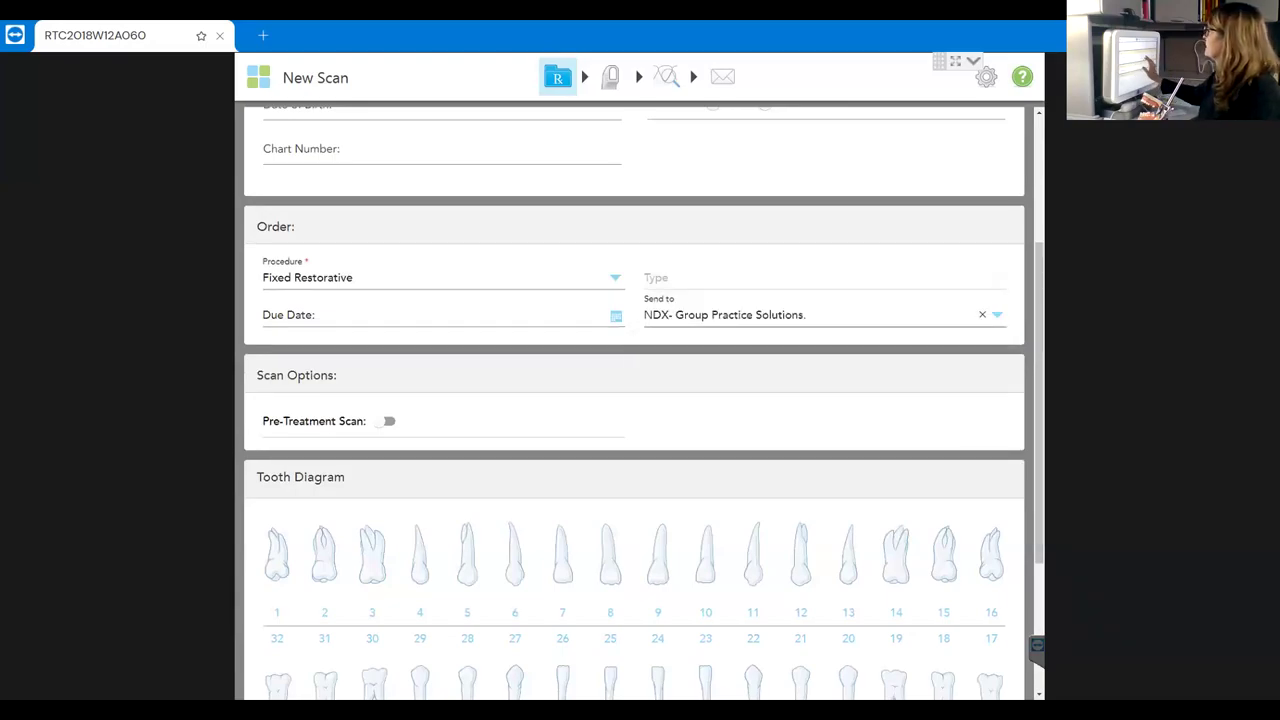
Assign a crown to tooth 30 with the Full Contour specification and Ceramic: Zirconia material
scroll(623, 437, down, 4)
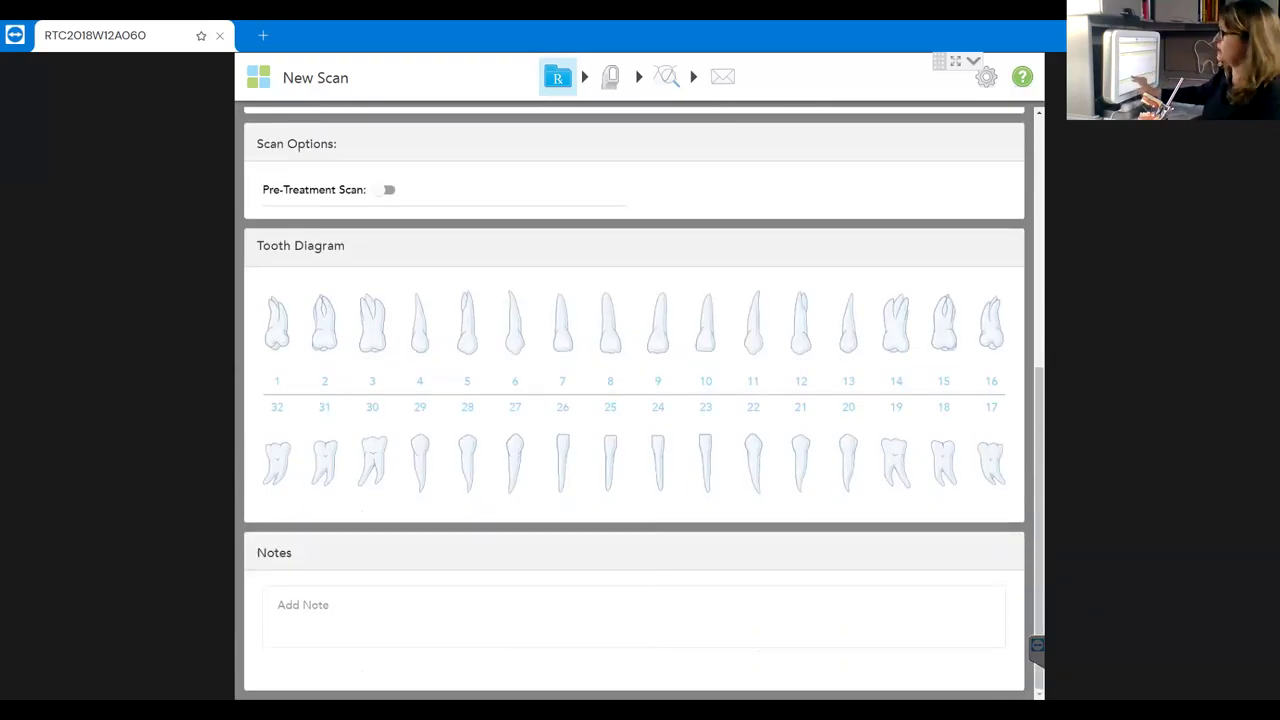
click(467, 462)
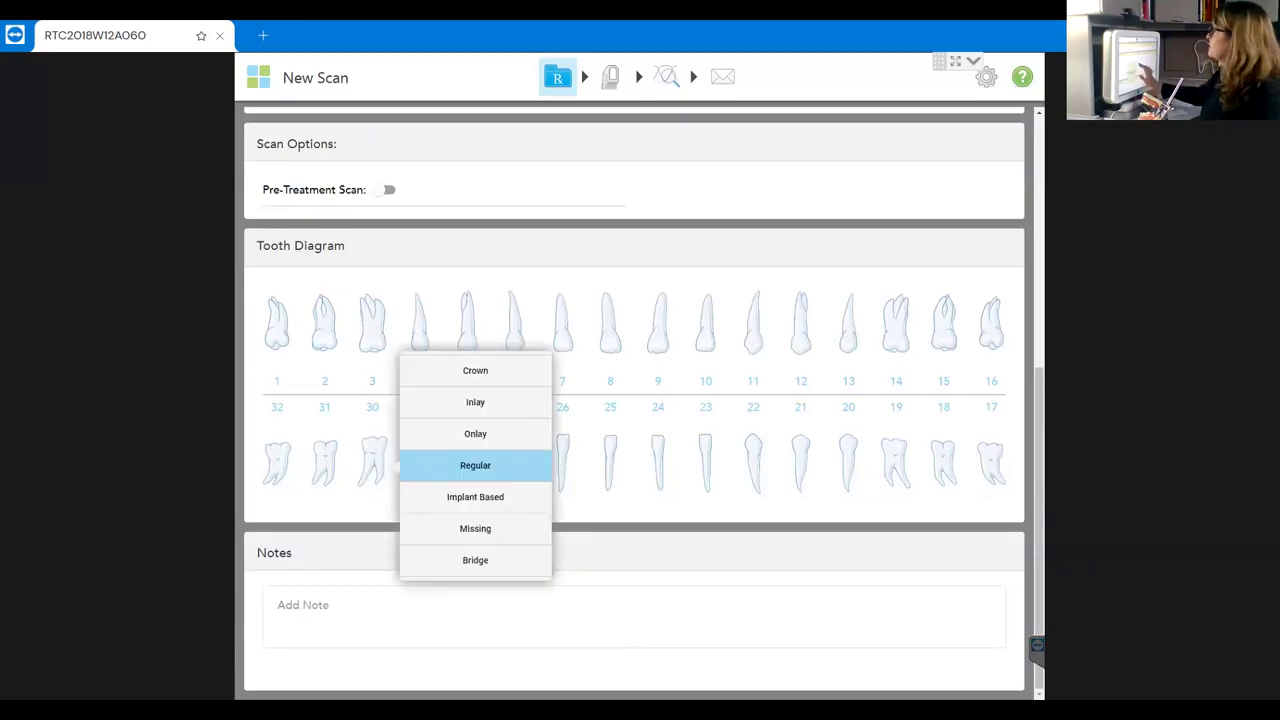
click(475, 370)
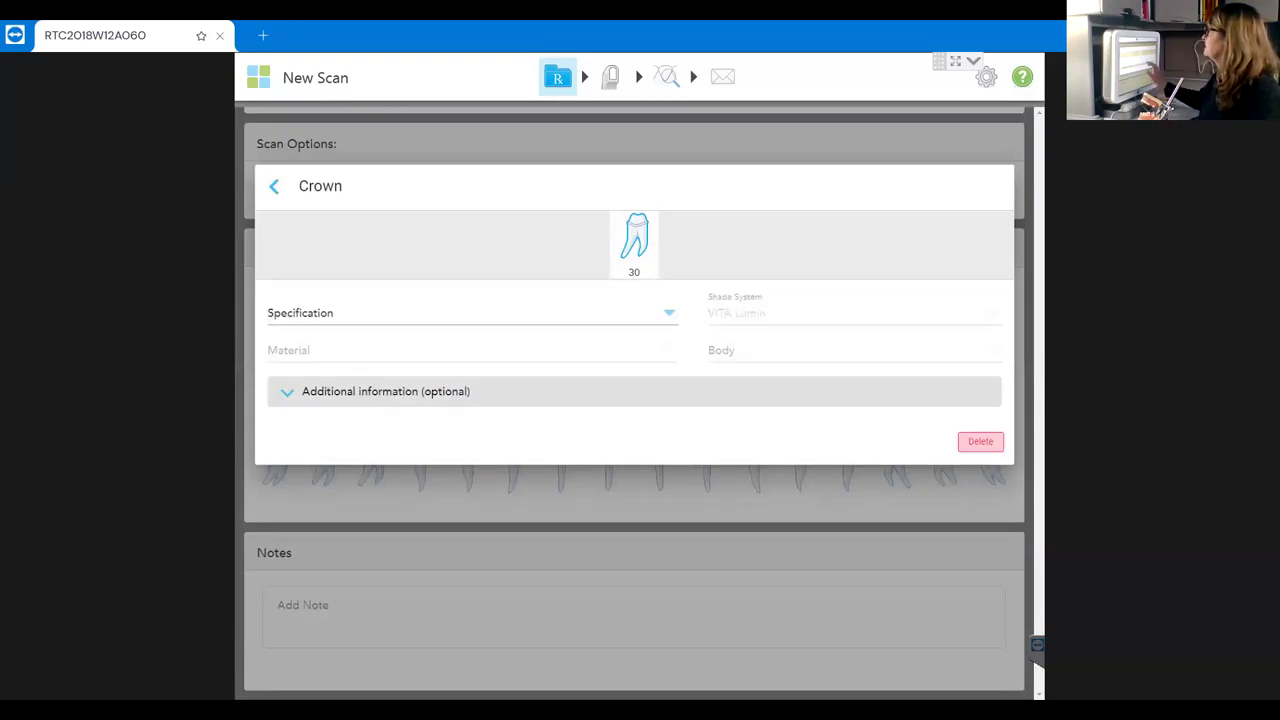
click(470, 313)
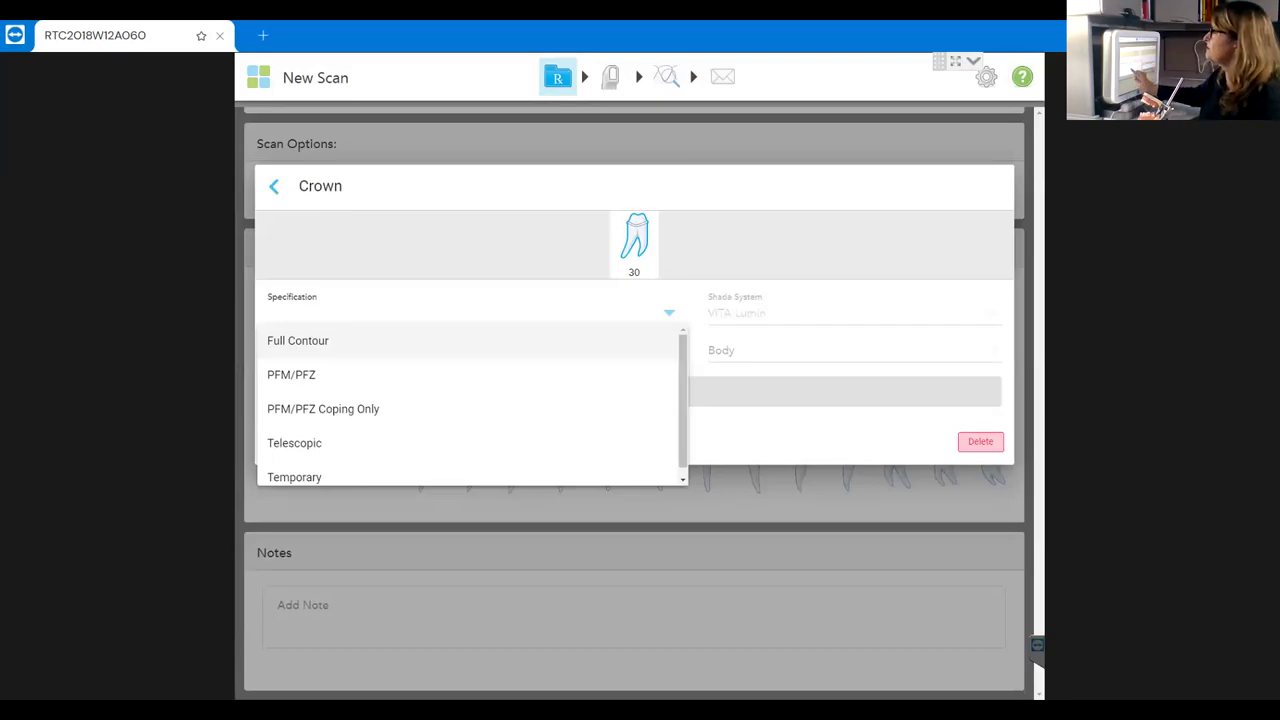
click(297, 340)
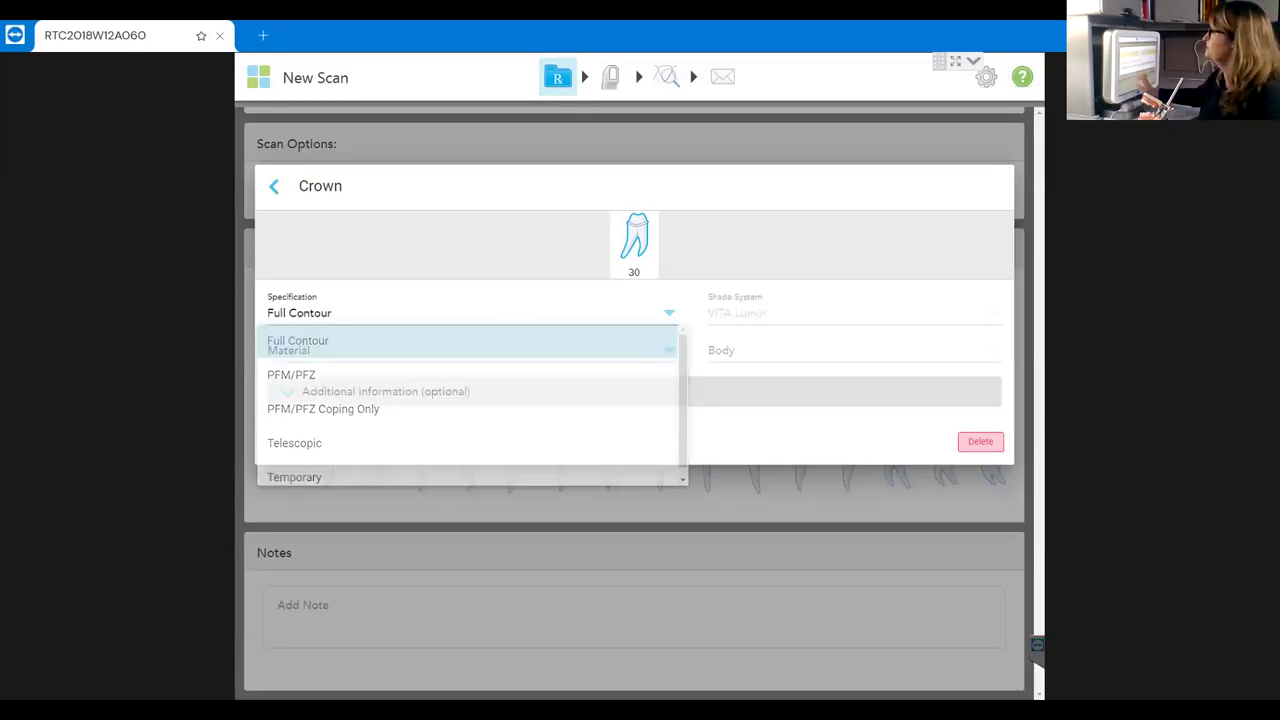
click(470, 350)
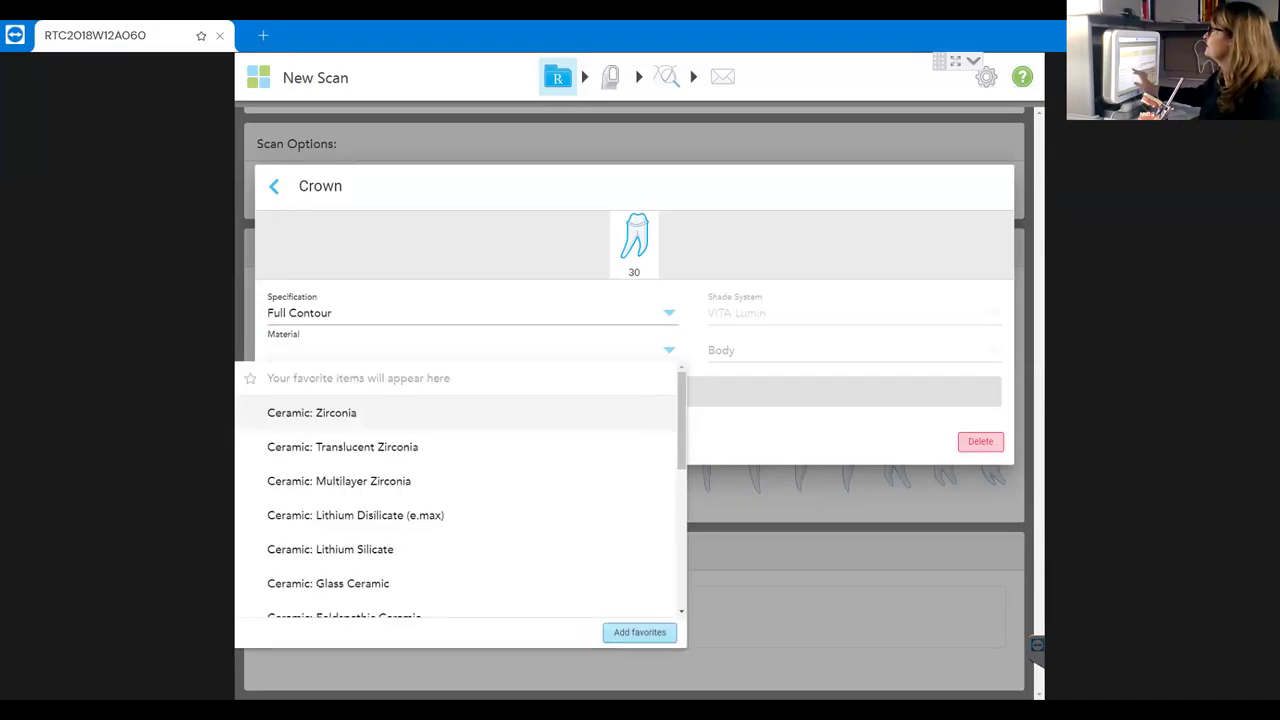
click(320, 412)
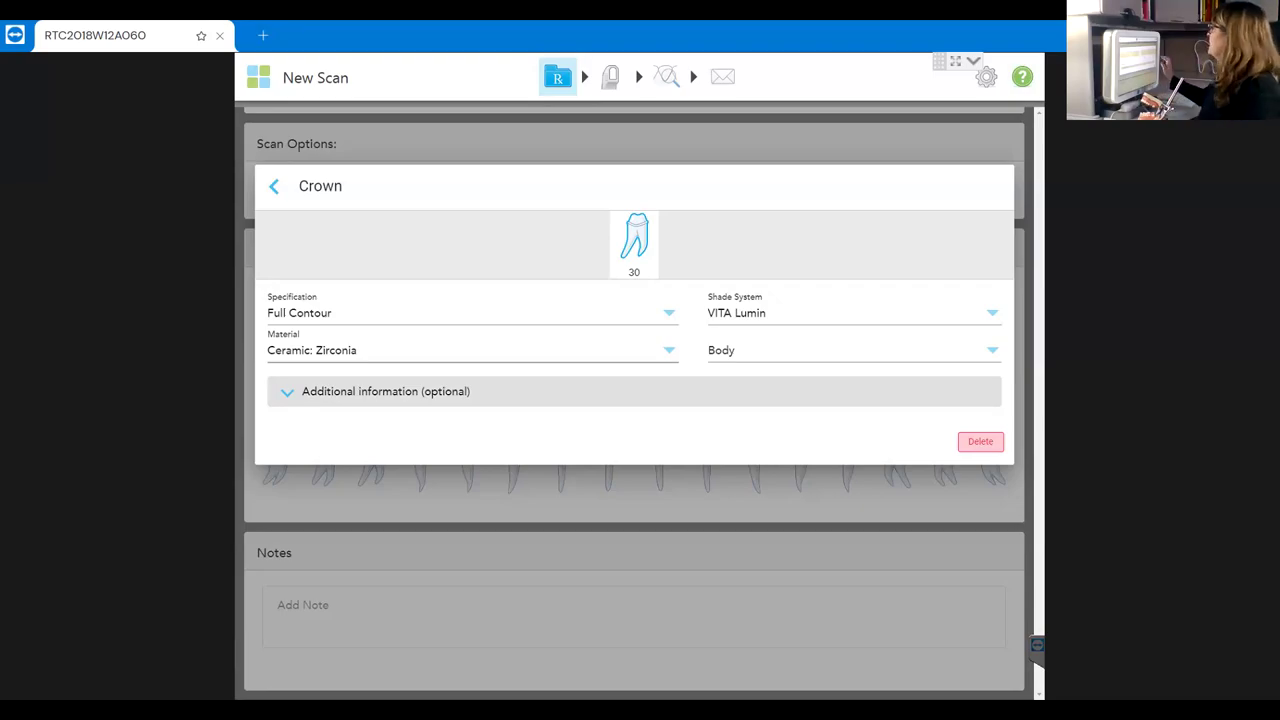
In the crown's additional information, set both the buccal and lingual preparation designs to Chamfer
click(386, 391)
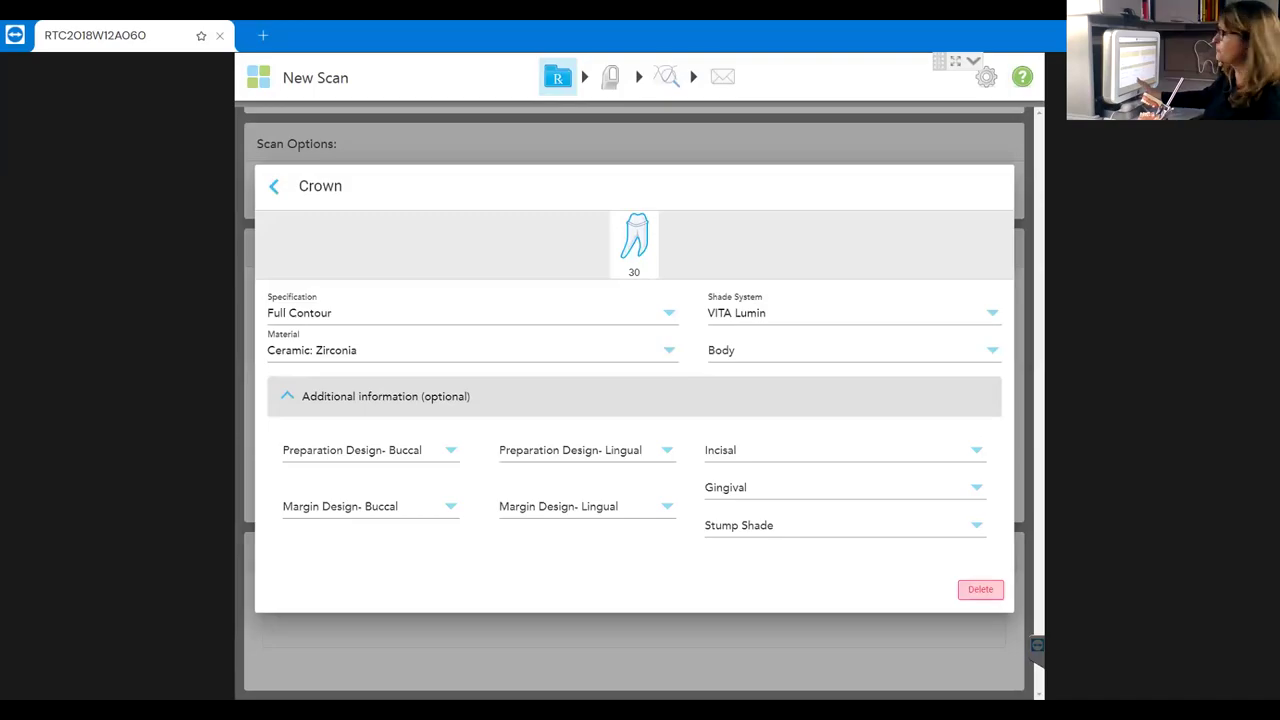
click(365, 450)
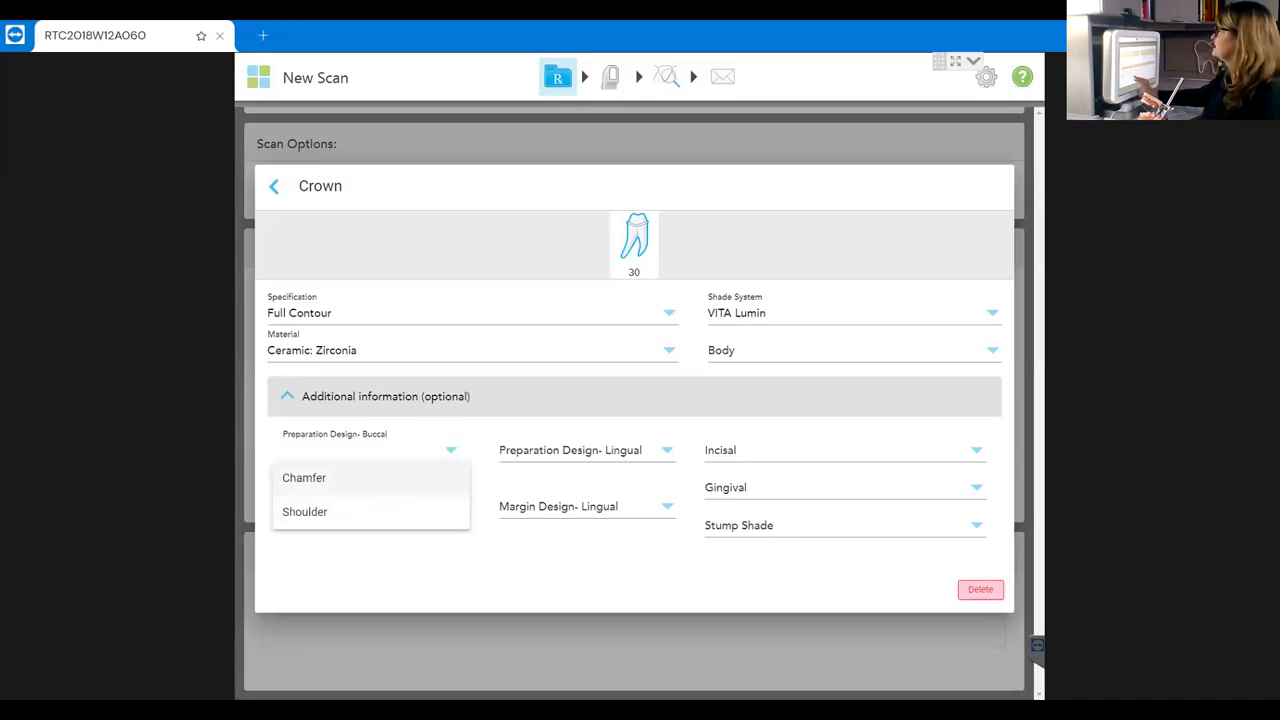
click(304, 477)
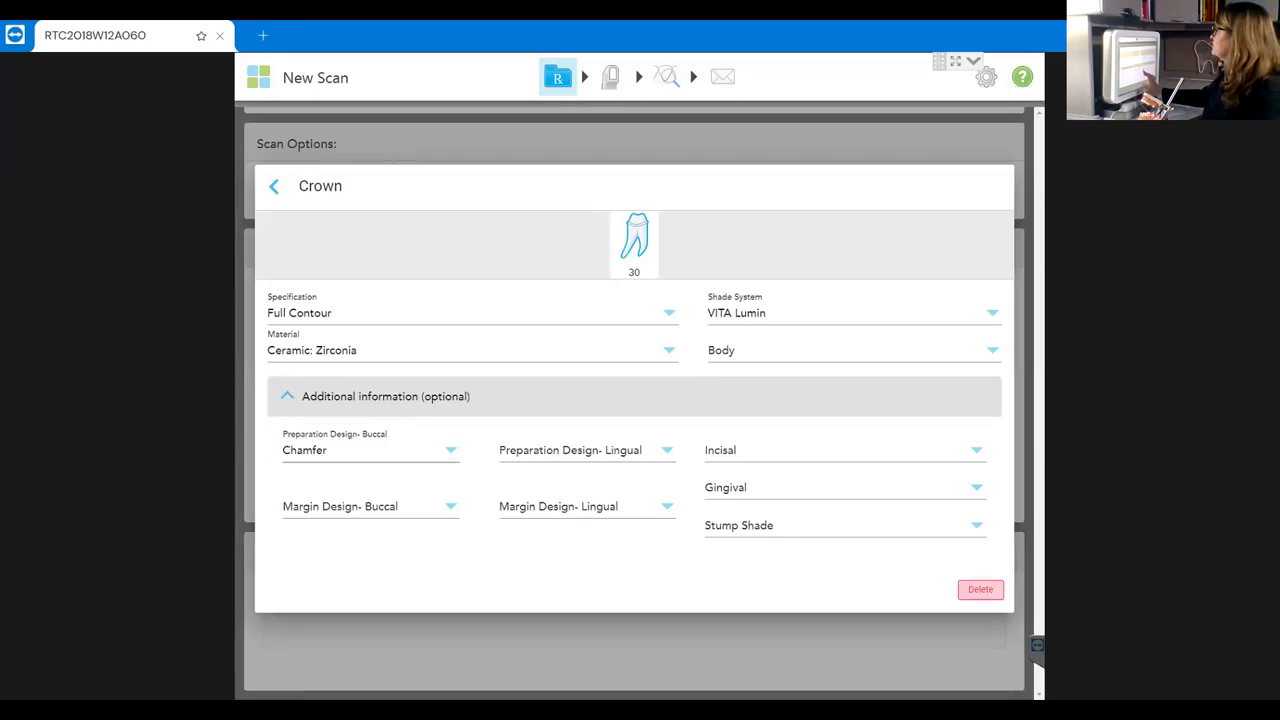
click(580, 450)
click(590, 478)
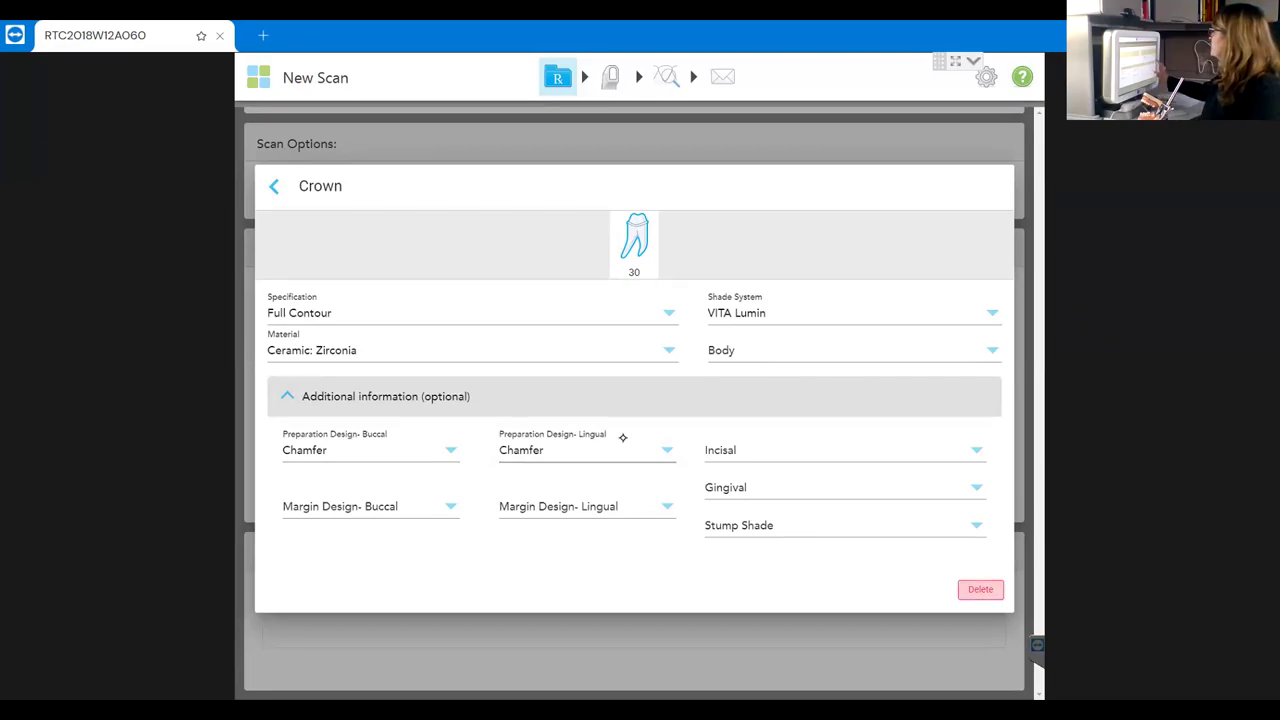
Set the crown's shades to A2 for body, A1 for incisal and A3 for gingival, and return to the tooth diagram
click(850, 350)
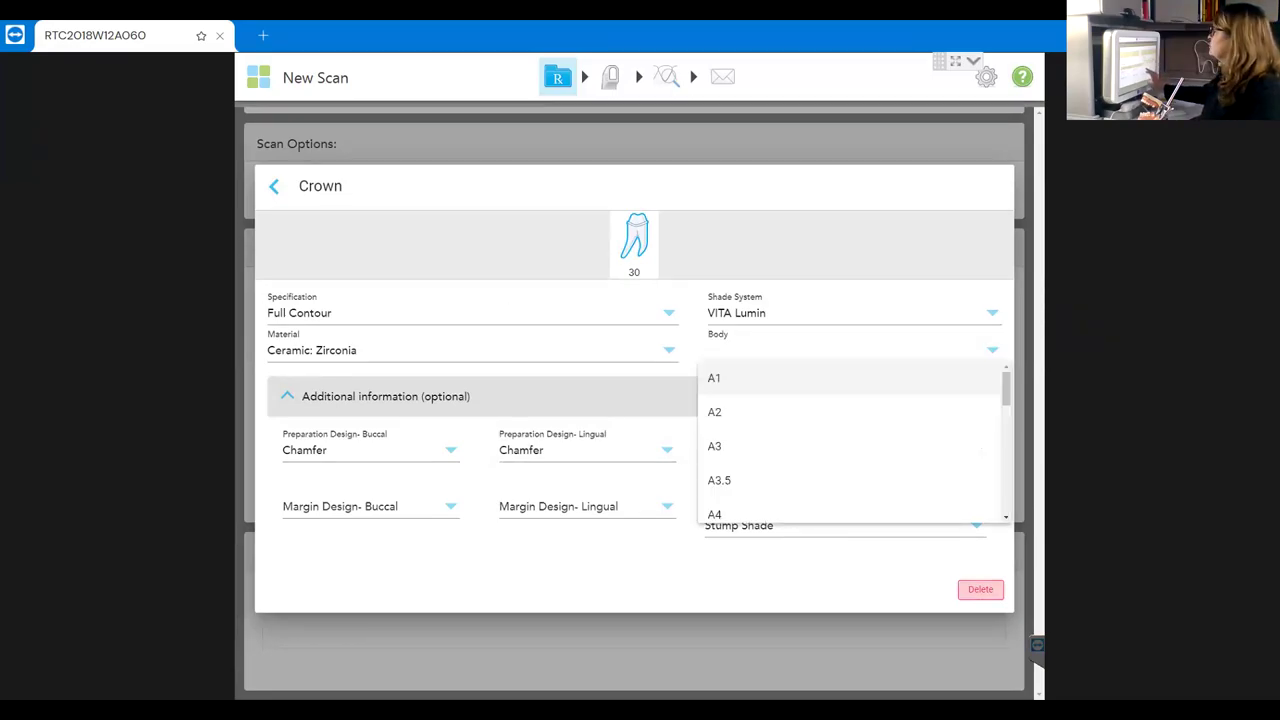
click(760, 412)
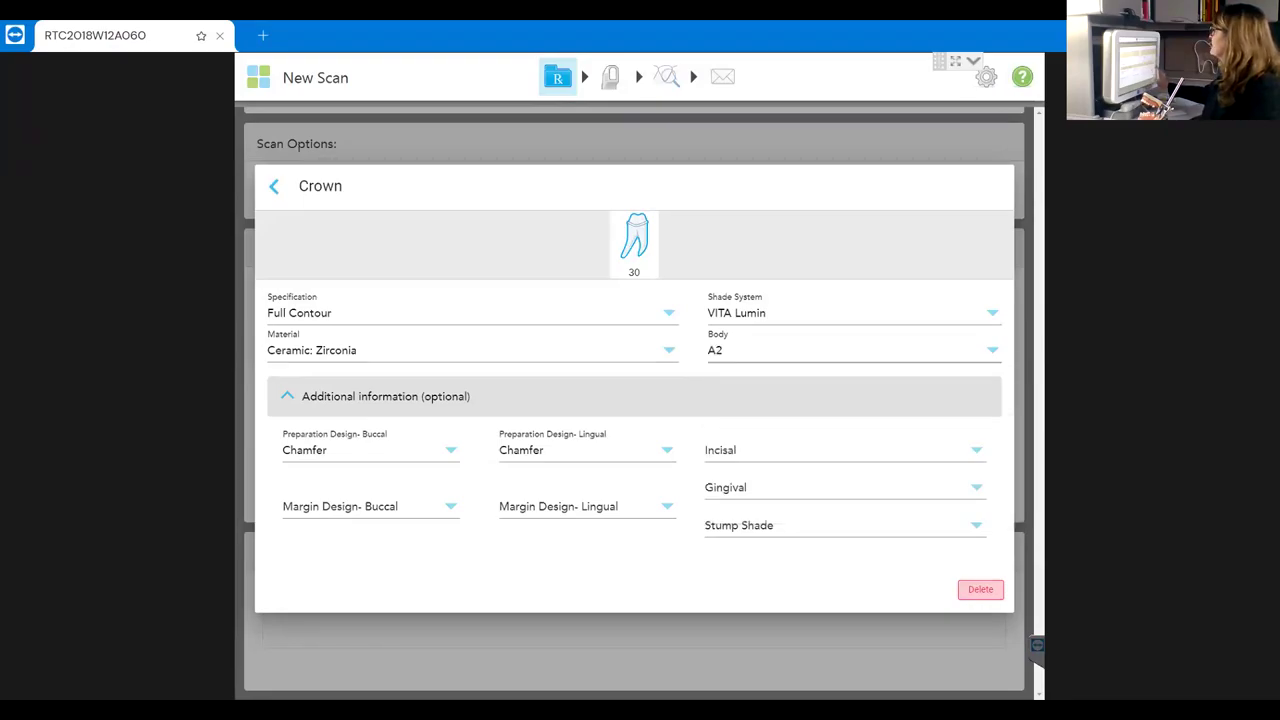
click(840, 450)
click(760, 477)
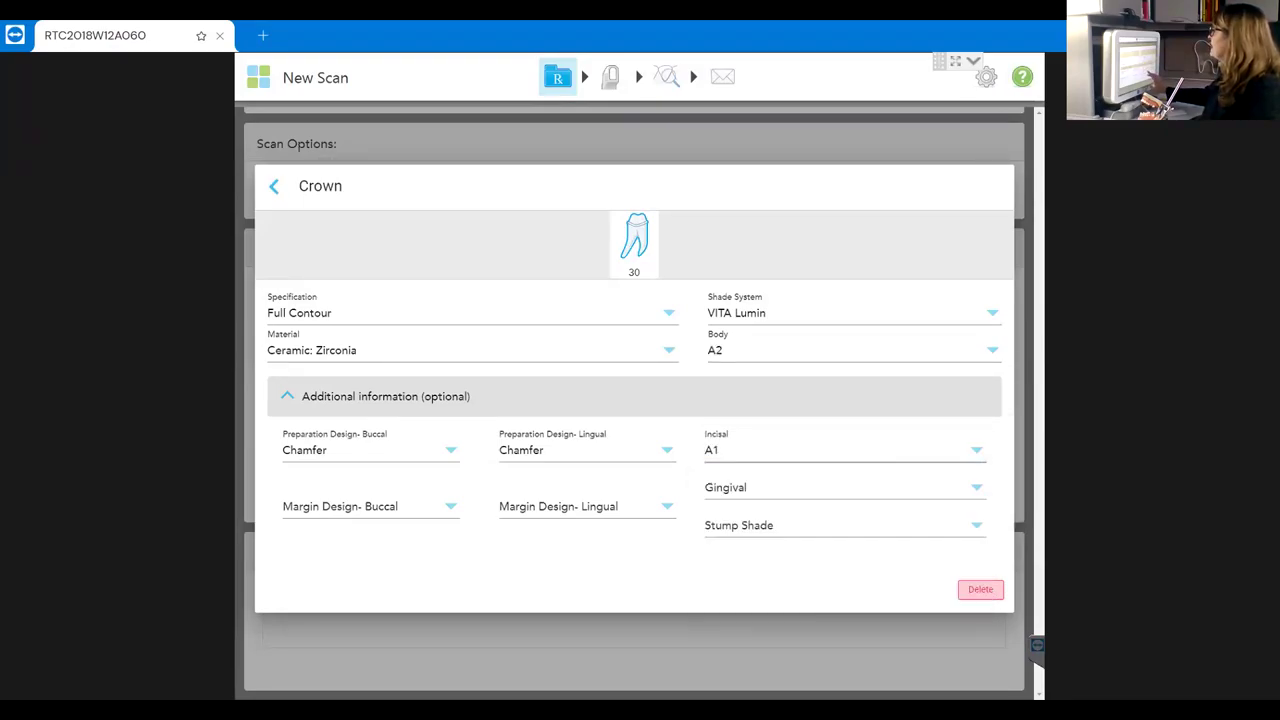
click(840, 487)
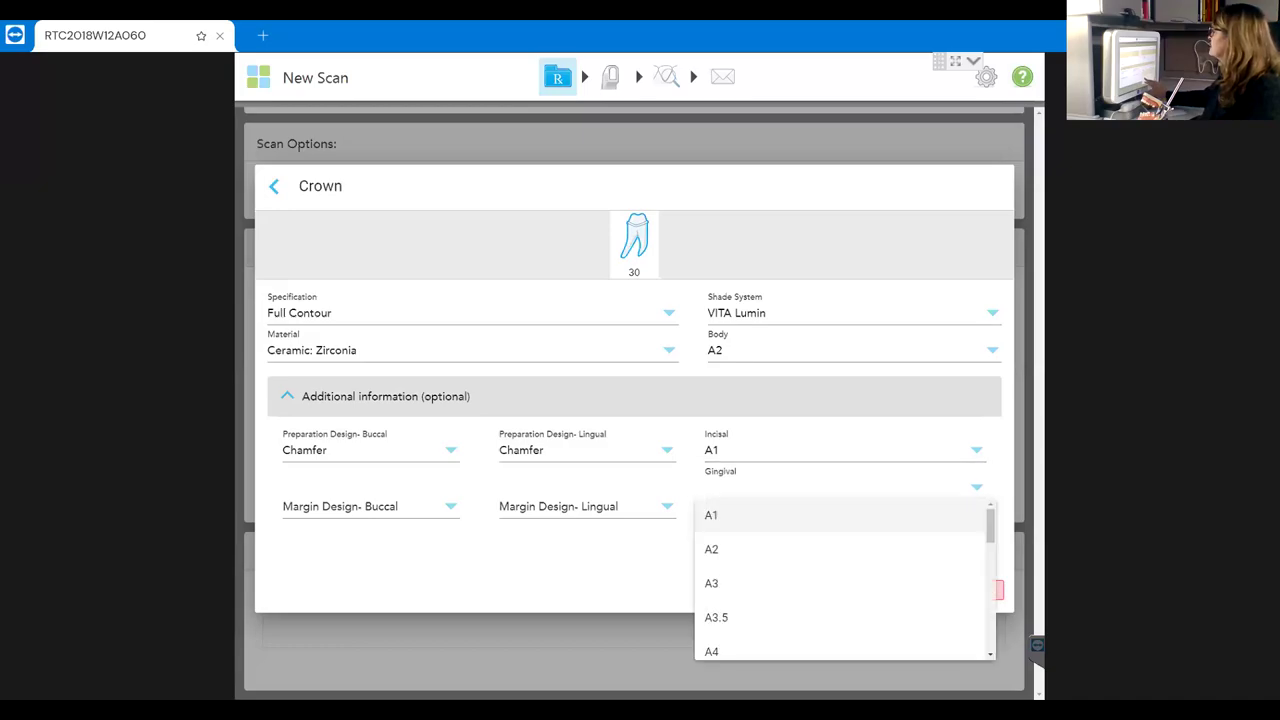
click(760, 583)
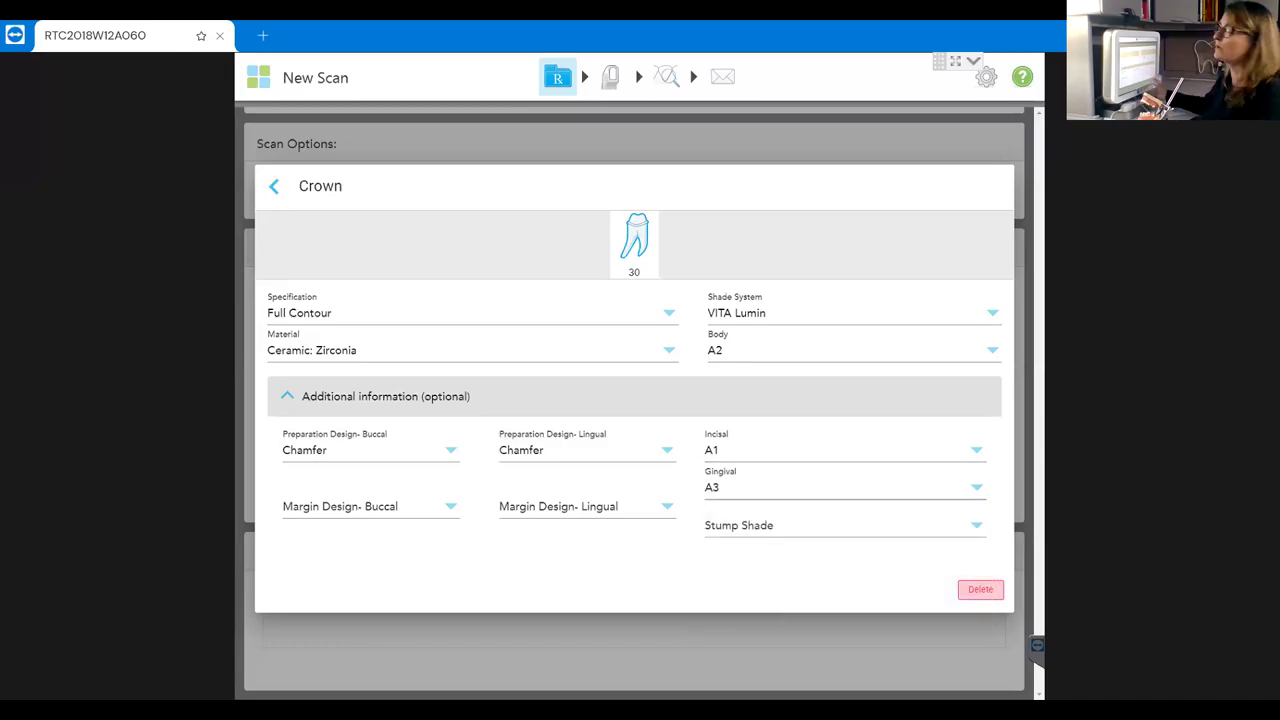
click(840, 525)
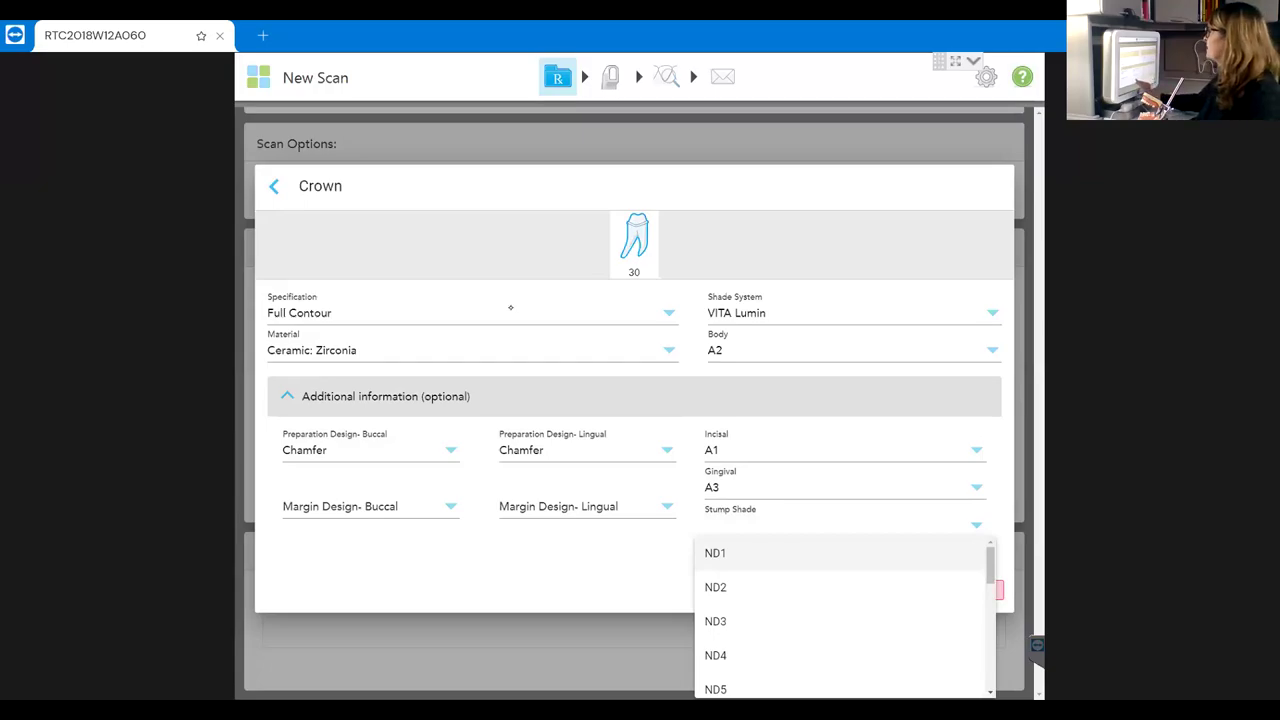
click(274, 186)
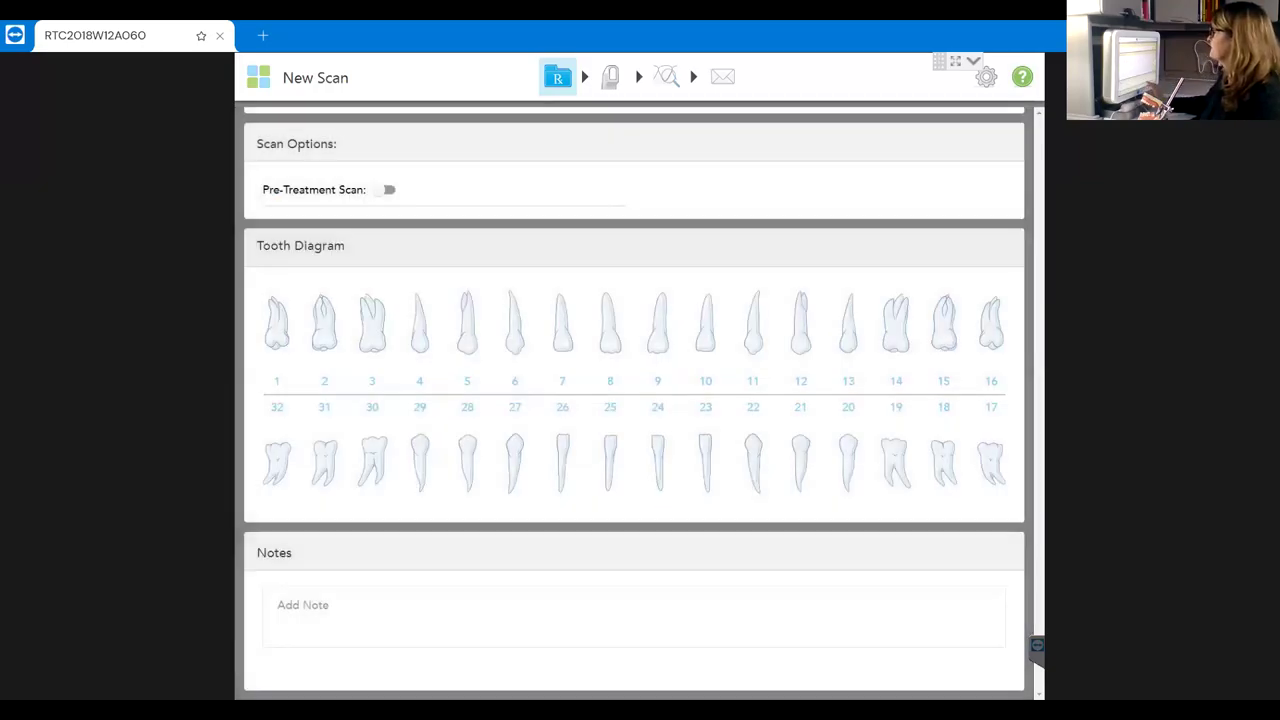
Add the note "notesv" to the prescription and dismiss the on-screen keyboard
scroll(623, 438, down, 3)
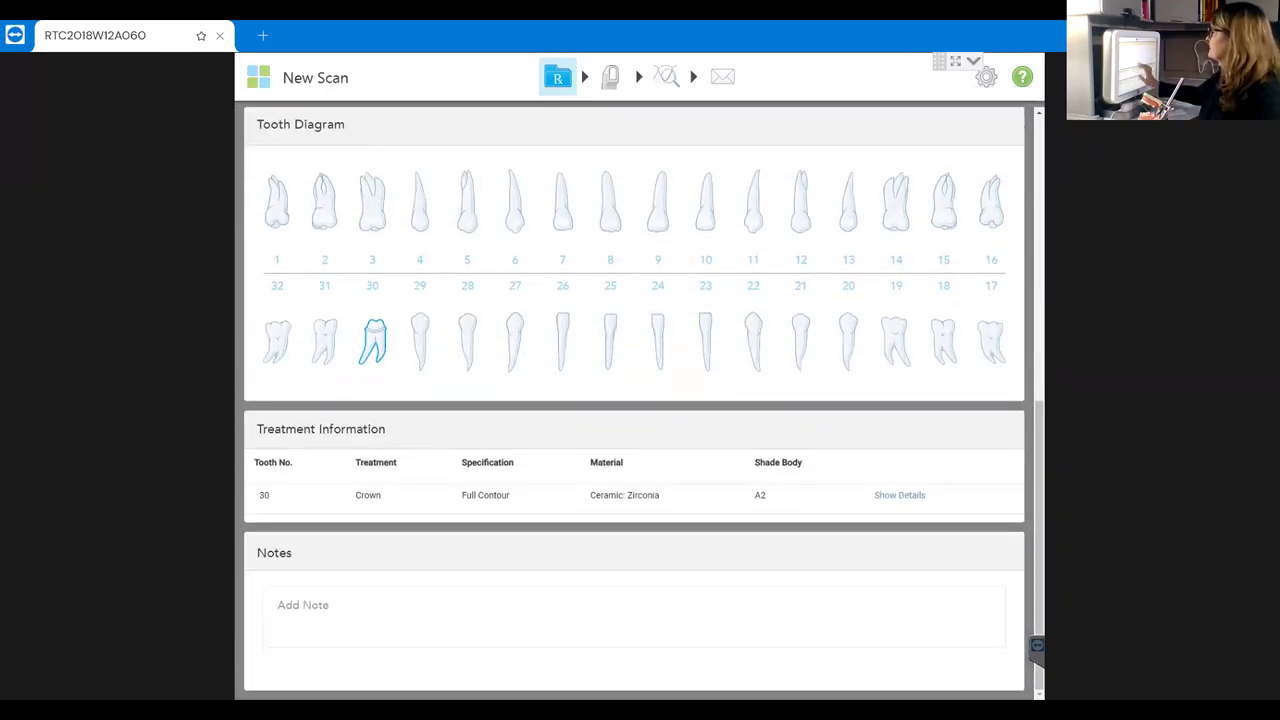
click(633, 617)
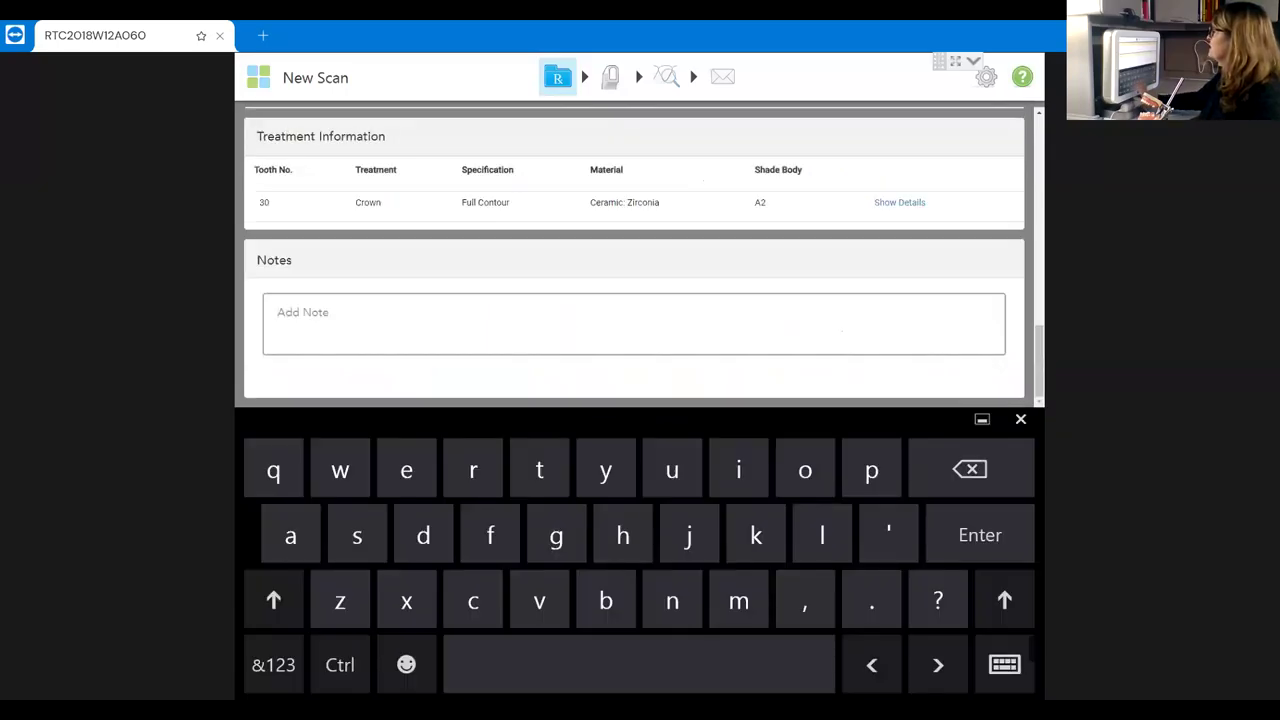
text(notes)
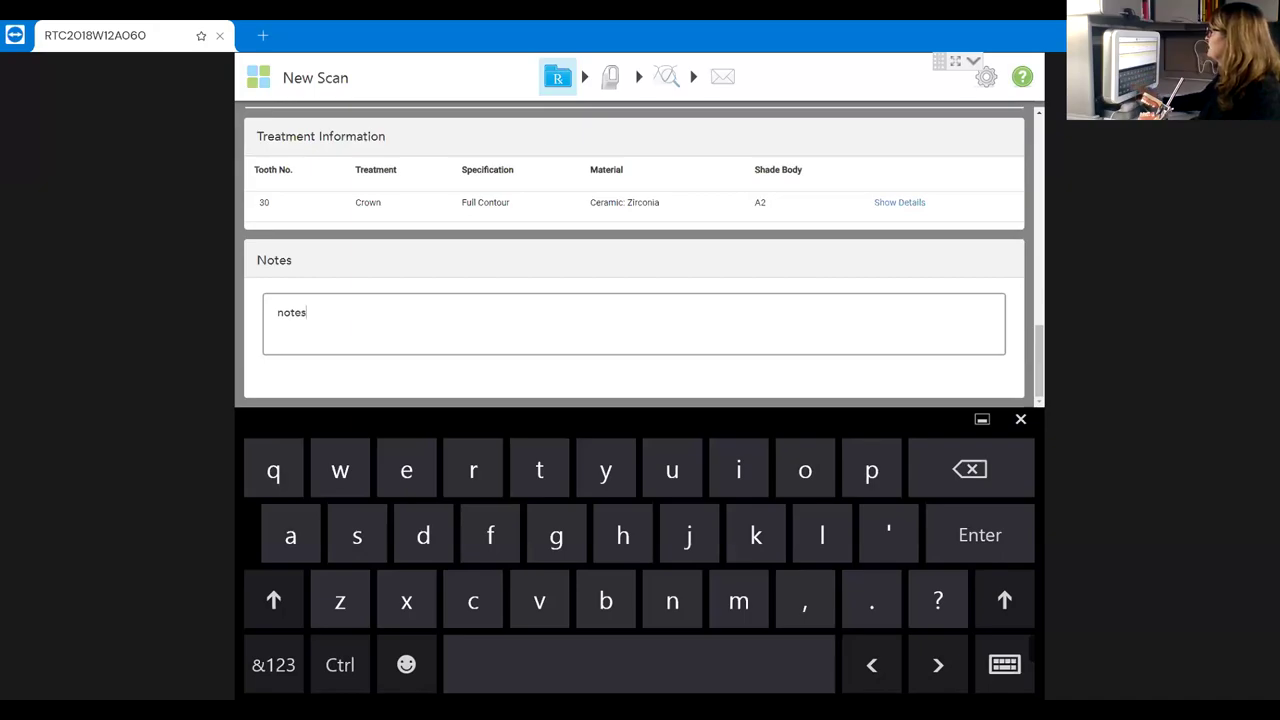
text(v)
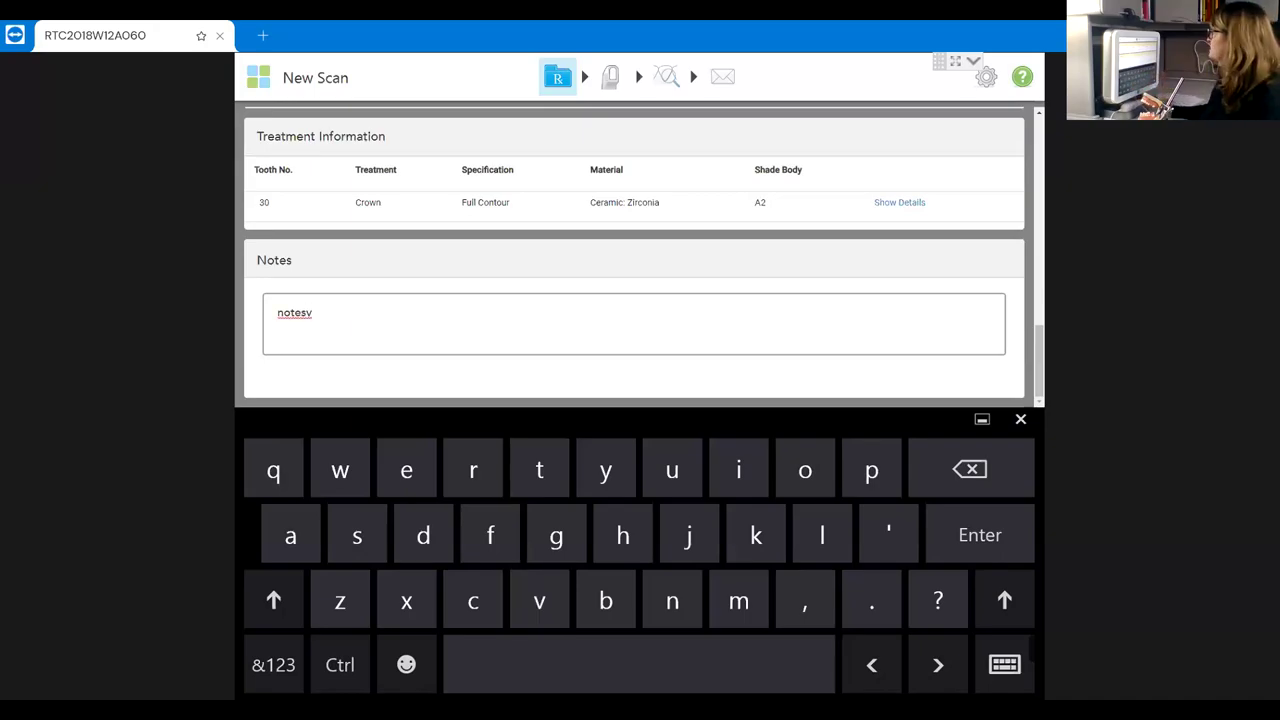
click(1020, 418)
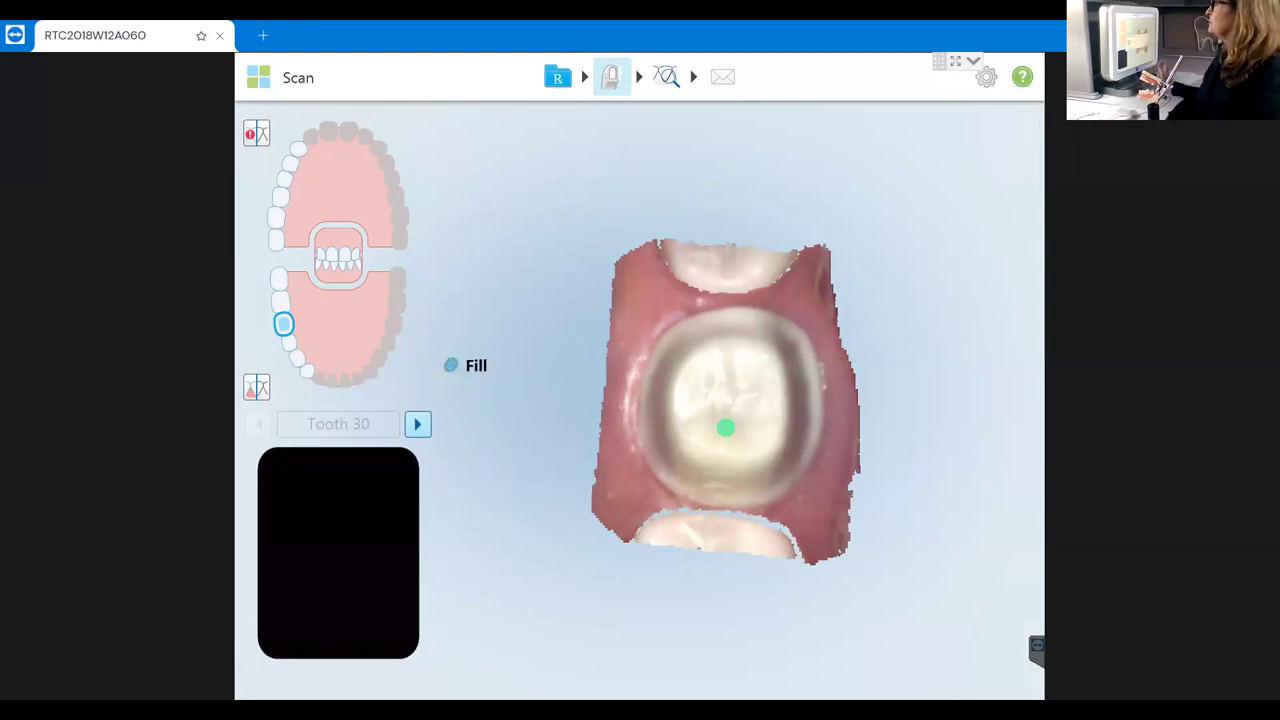
Delete the existing scans of the tooth 30 preparation and inspect its new scan
key(Delete)
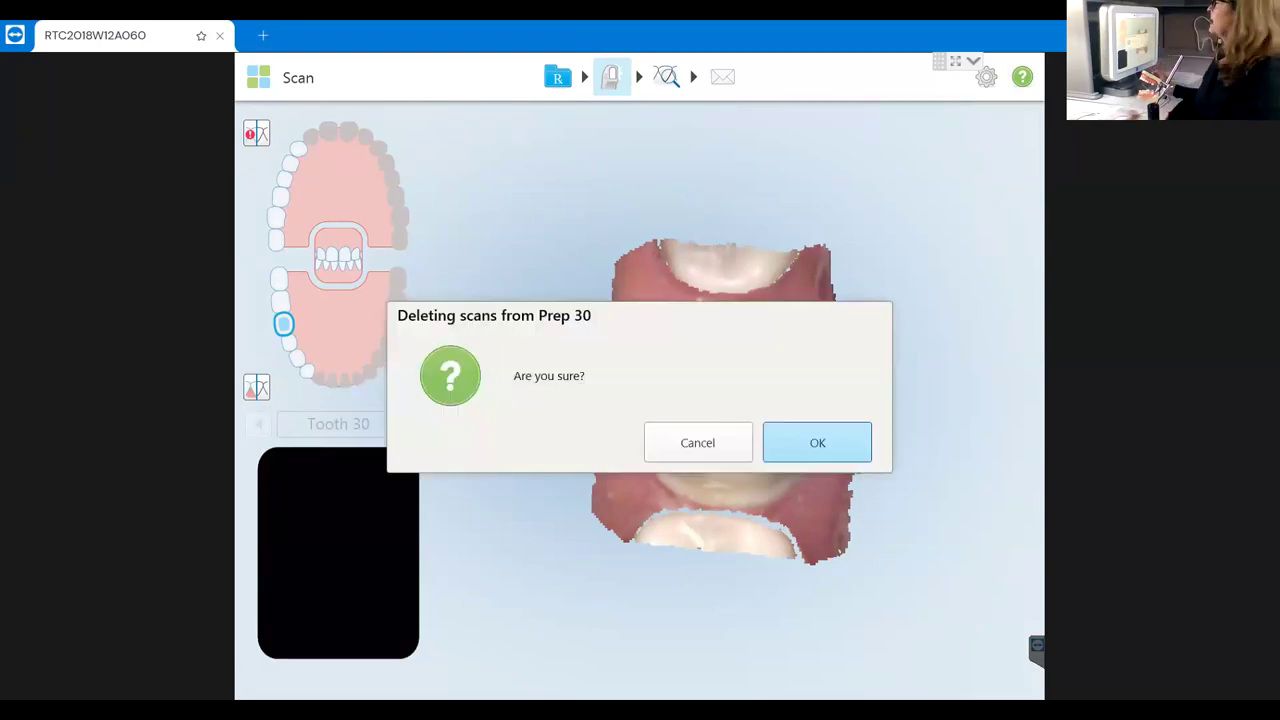
key(Return)
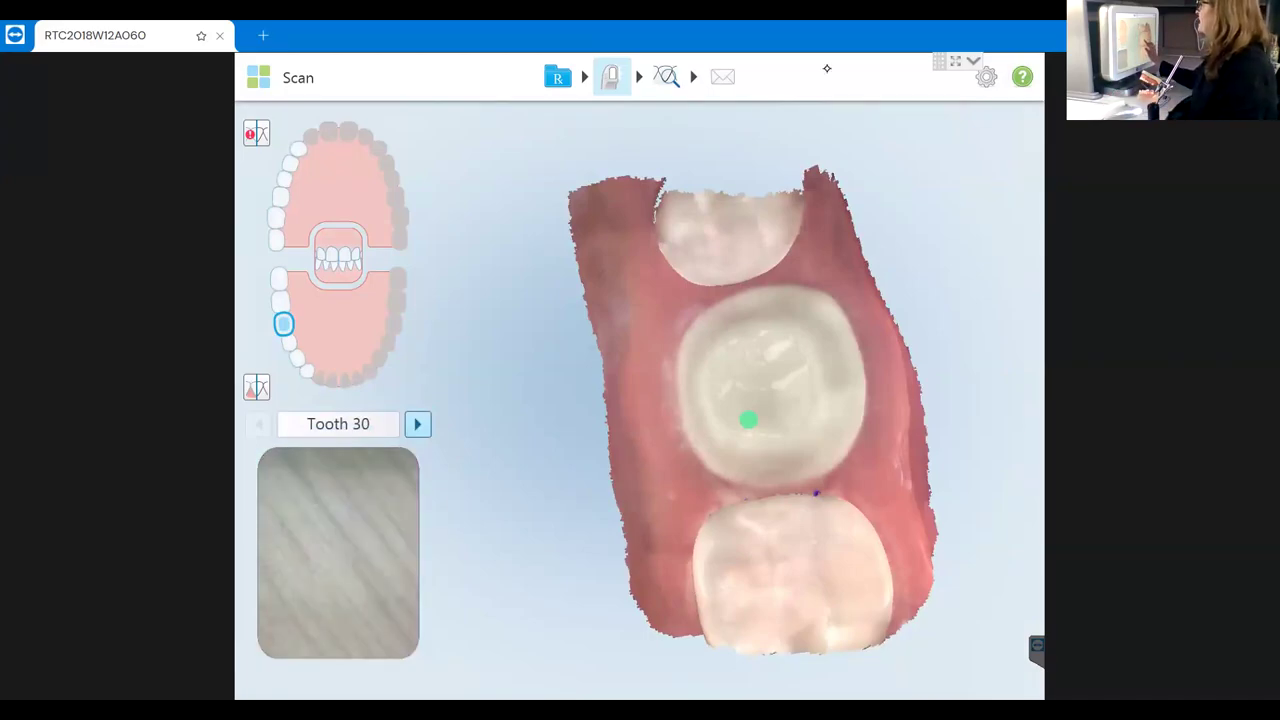
drag(816, 492, 803, 447)
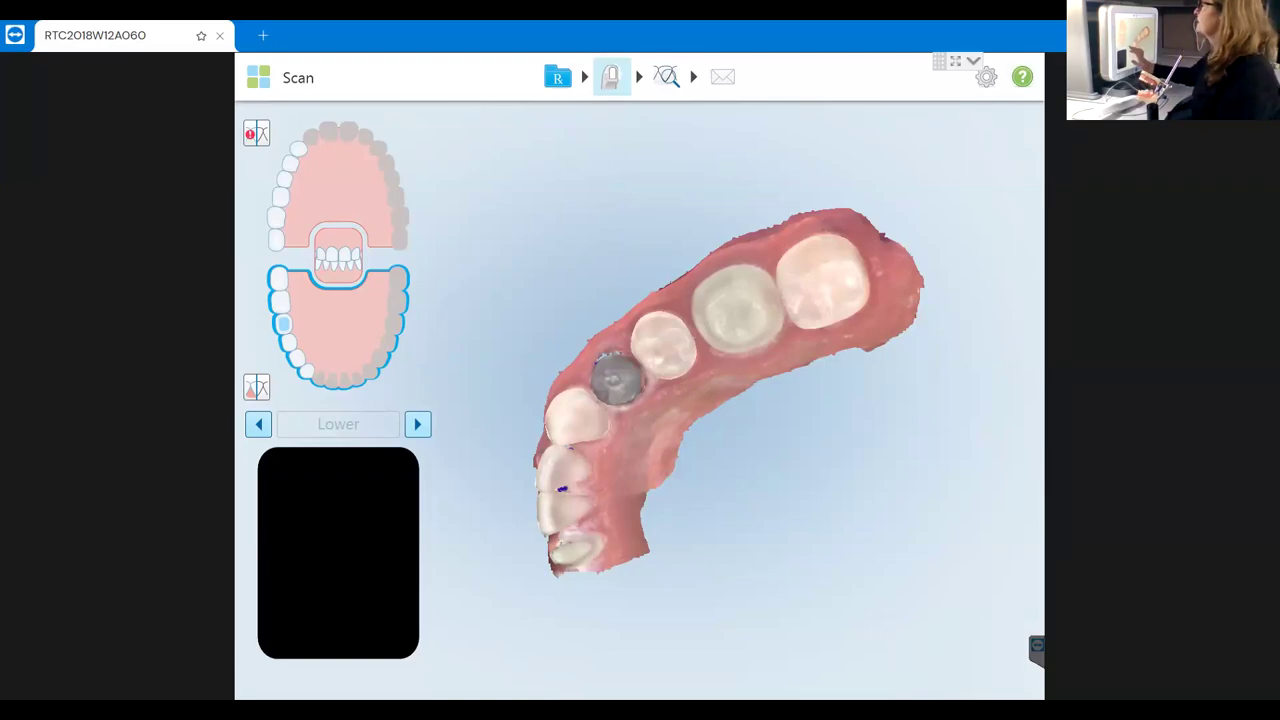
Switch from the lower to the upper arch scan and check the scanned teeth from several angles for missing areas
click(338, 185)
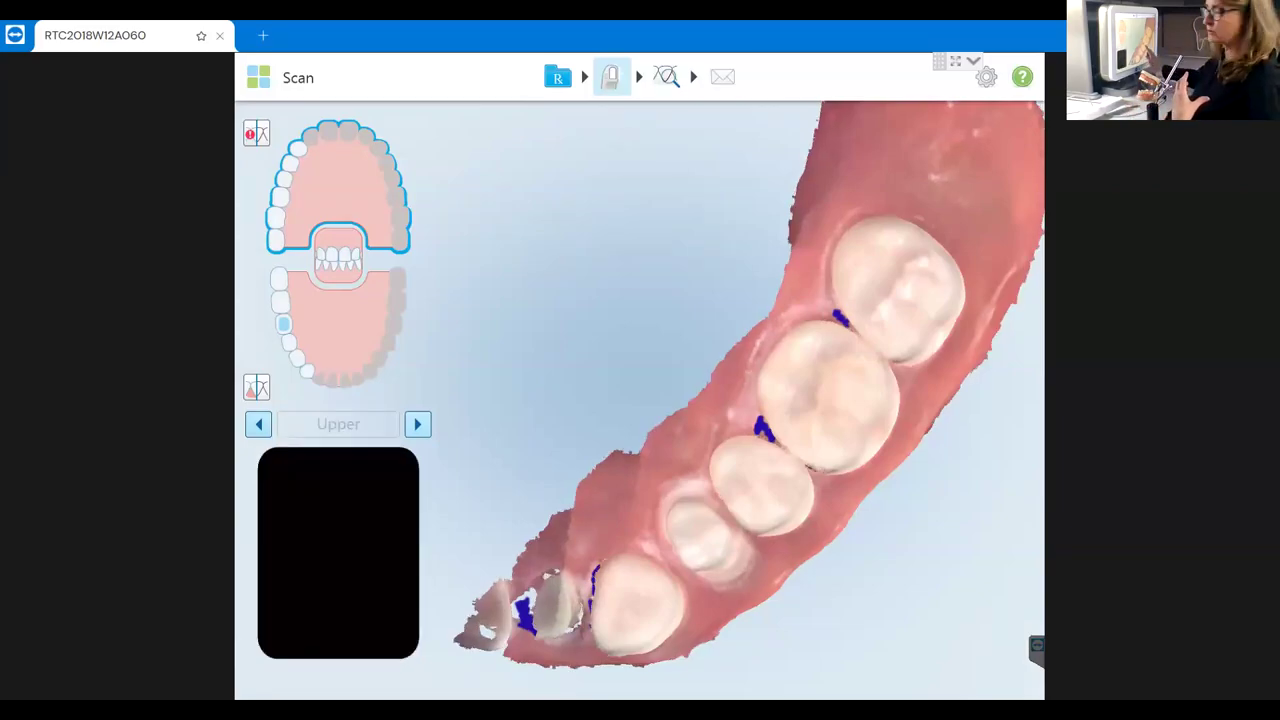
drag(700, 400, 630, 320)
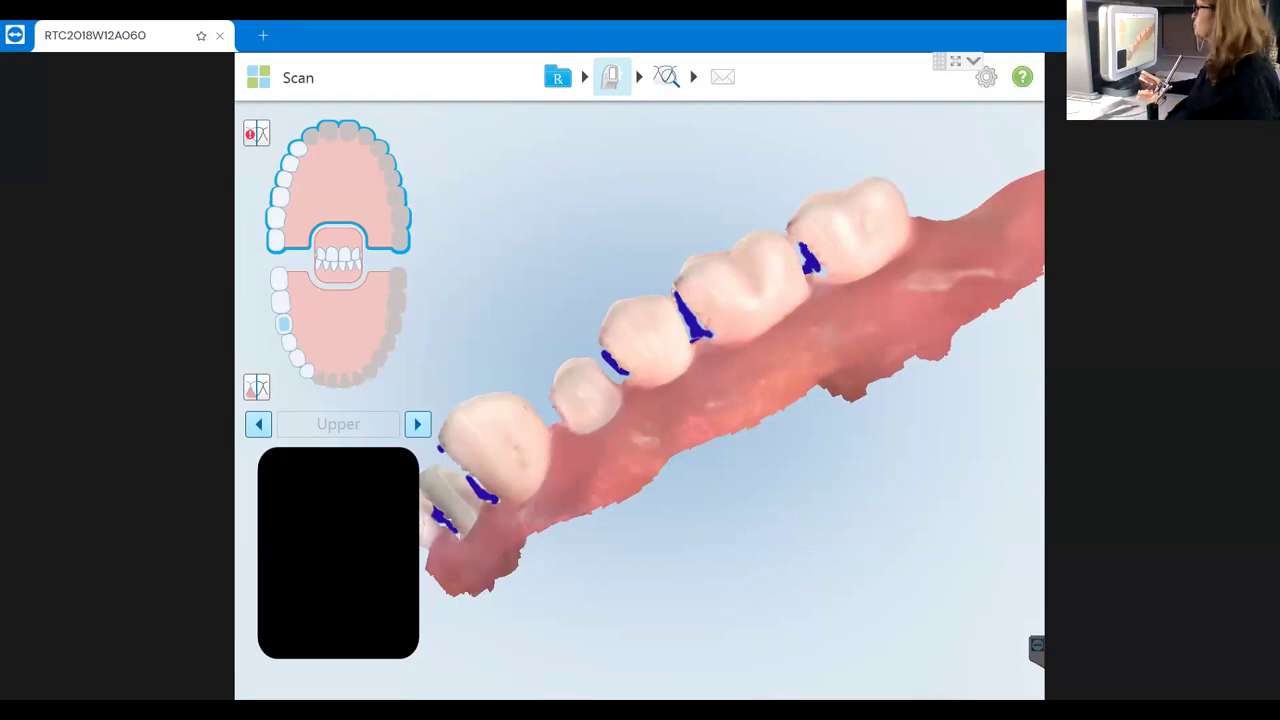
drag(700, 400, 730, 430)
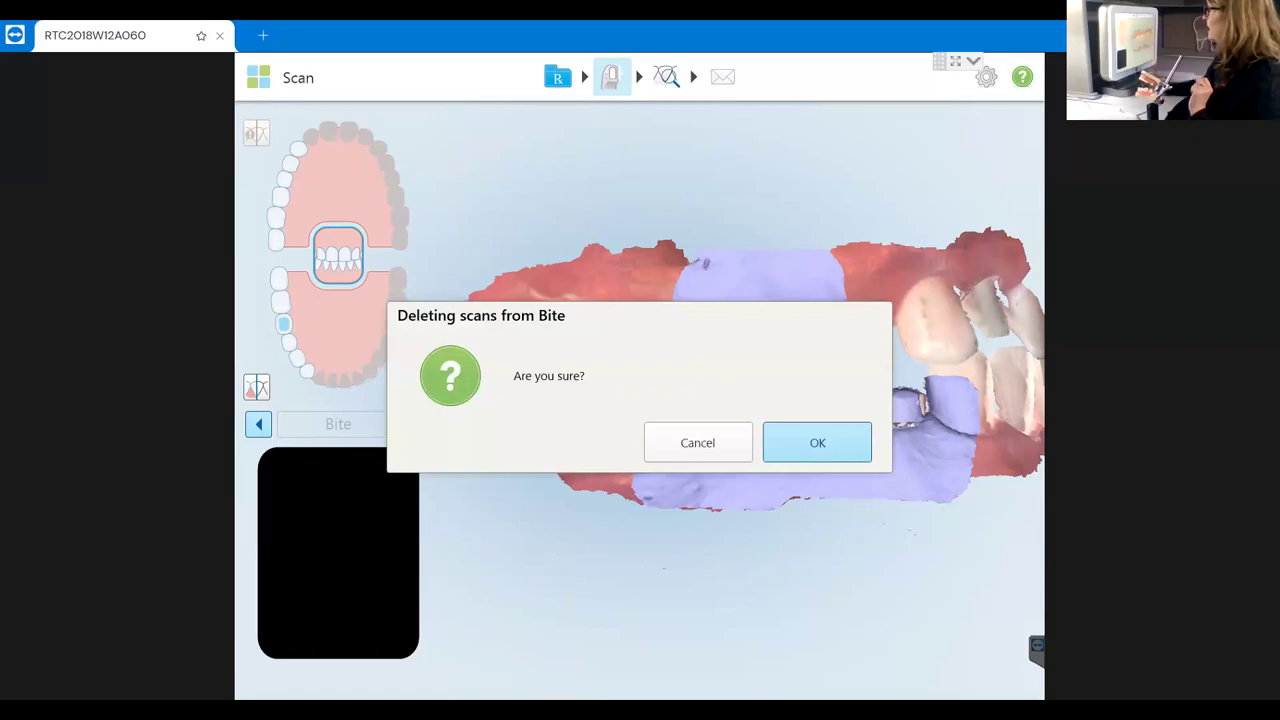
Delete the existing scans from the bite
key(Return)
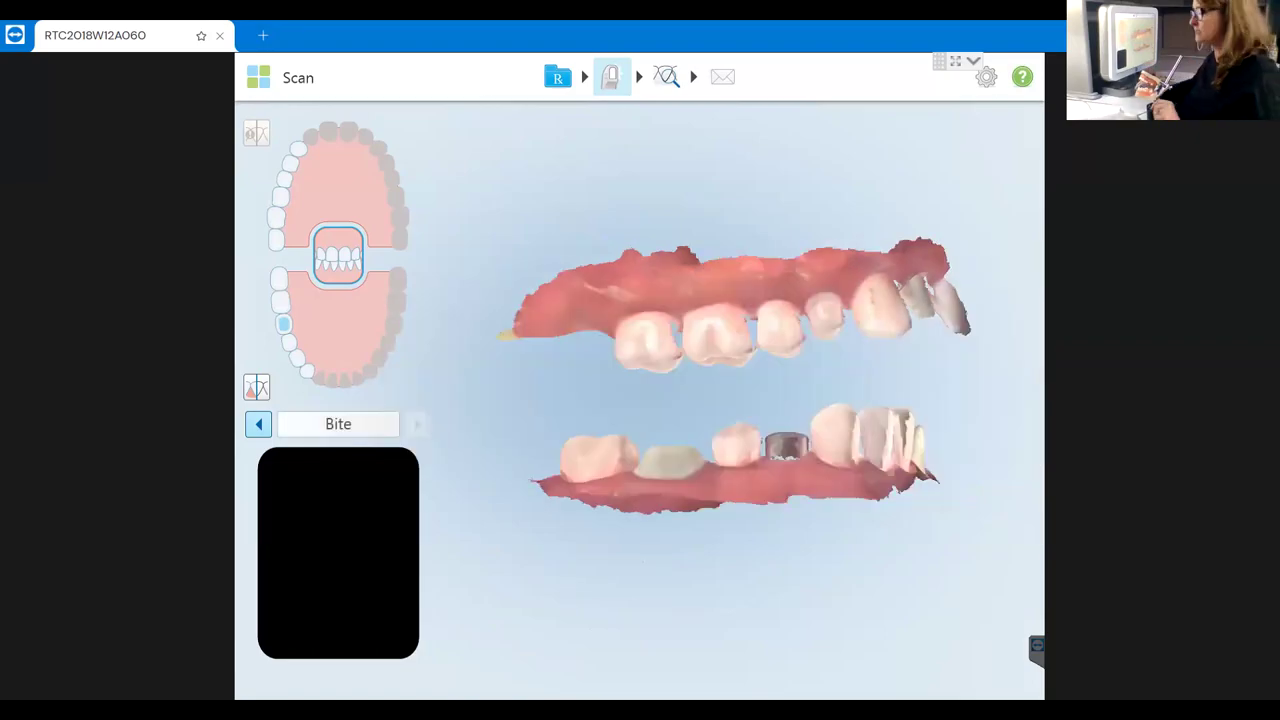
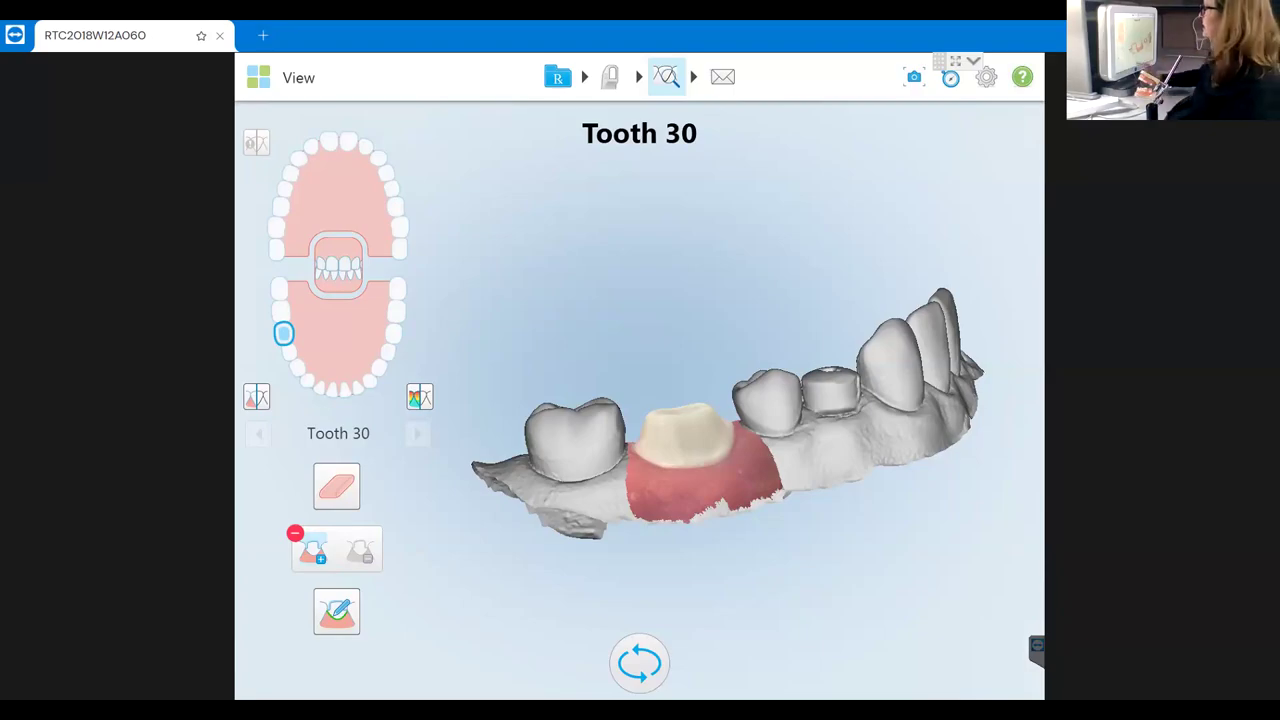
Try marking the margin line of tooth 30 and correcting its protruding point, and delete the line
click(336, 611)
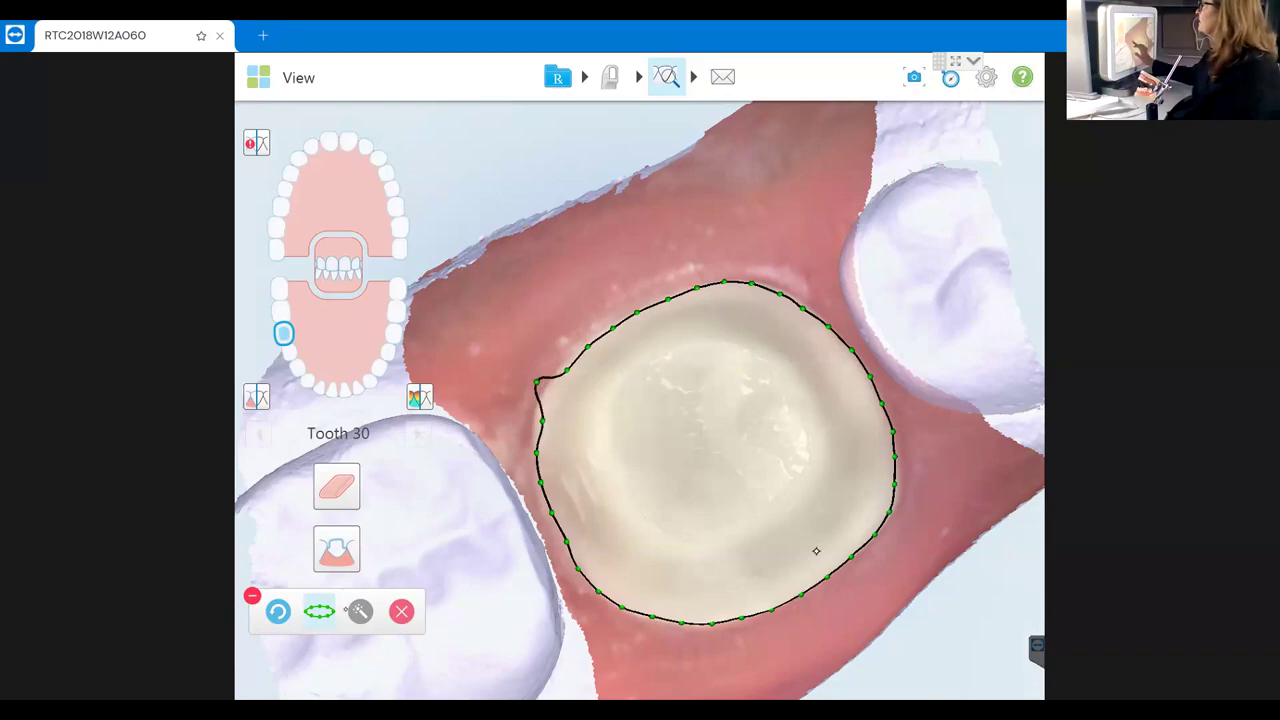
mouse_move(540, 385)
mouse_down()
mouse_move(568, 358)
mouse_move(573, 405)
mouse_move(634, 478)
mouse_up()
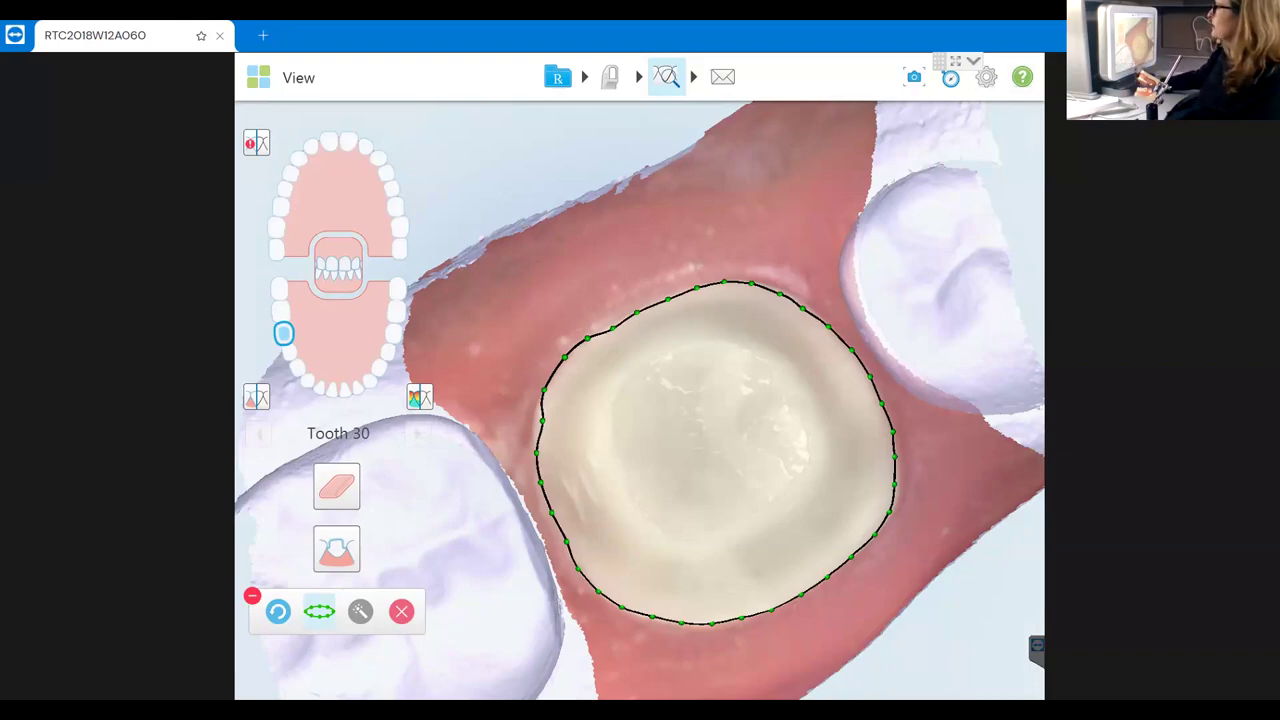
key(Delete)
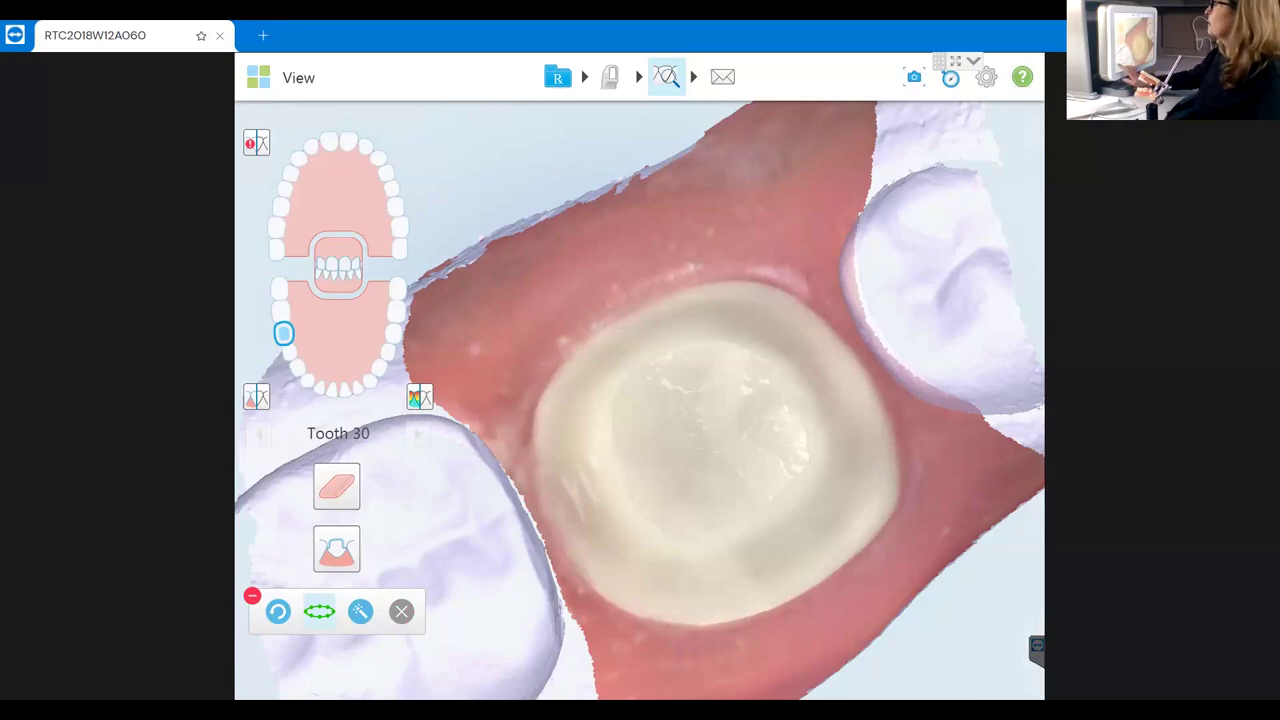
key(Escape)
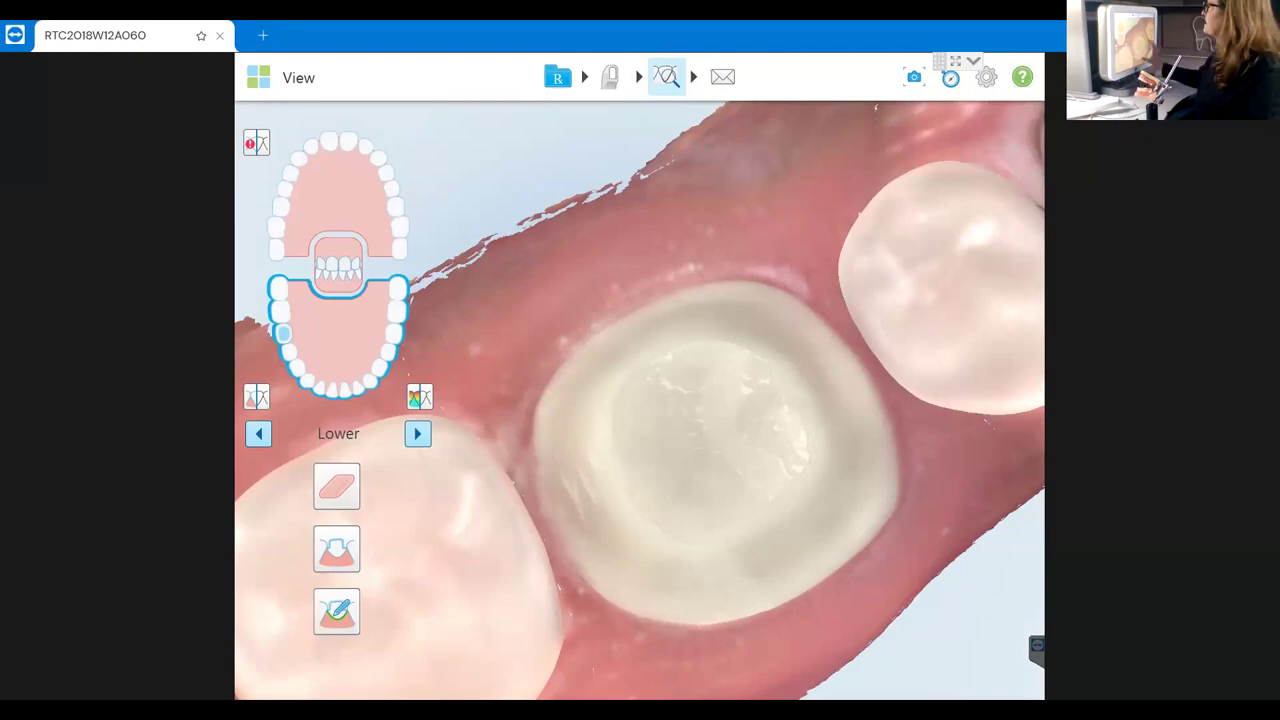
Compare the lower arch in eraser mode with the isolated tooth 30 die, viewed from the side
scroll(640, 400, down, 3)
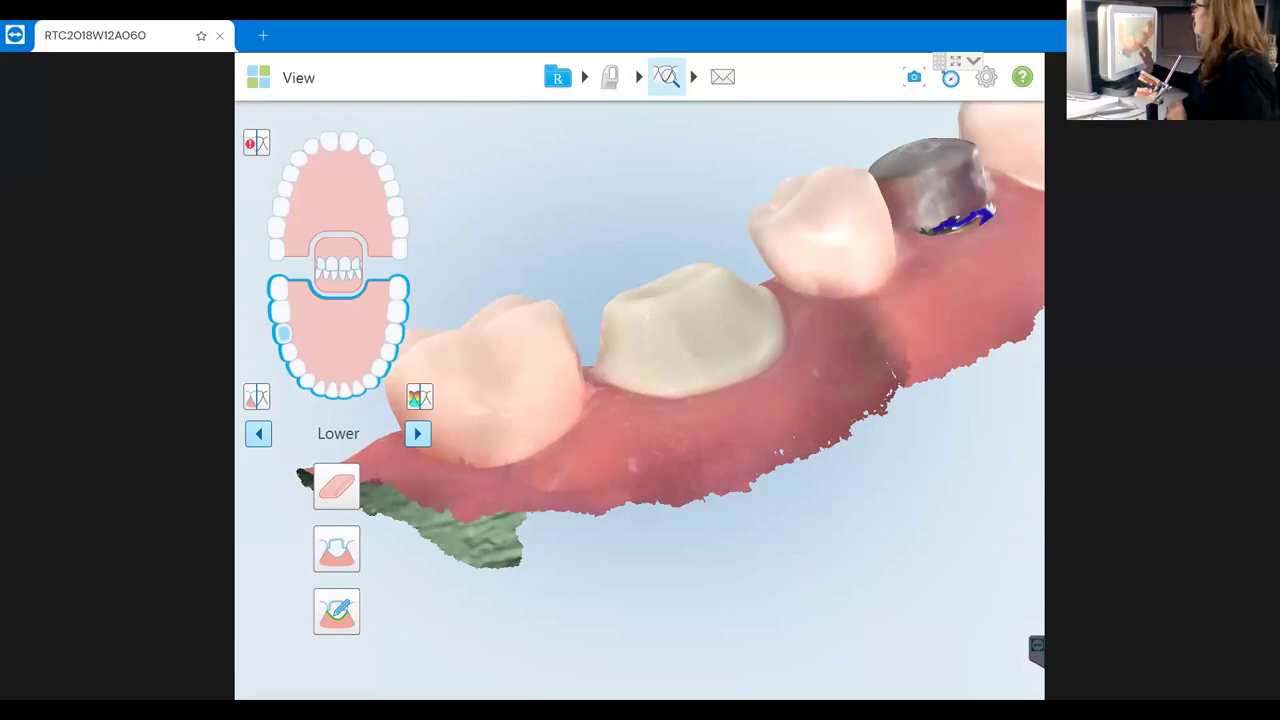
drag(817, 551, 817, 500)
click(336, 486)
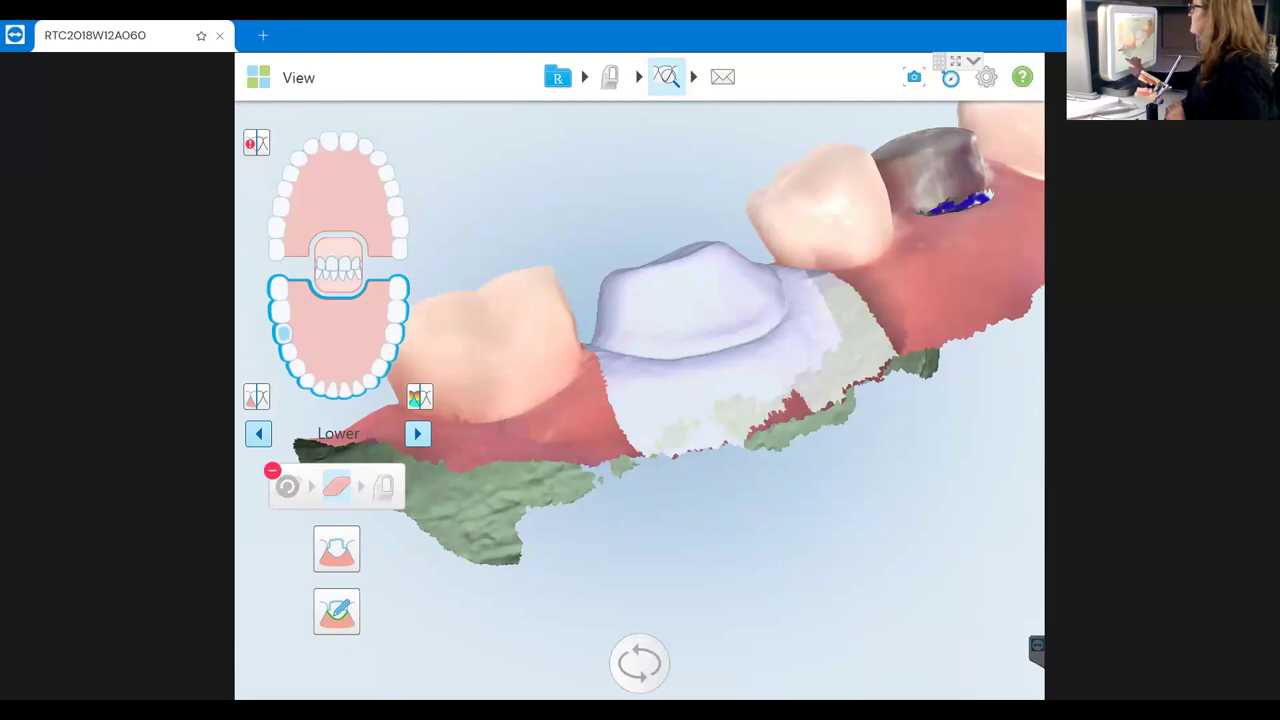
click(283, 333)
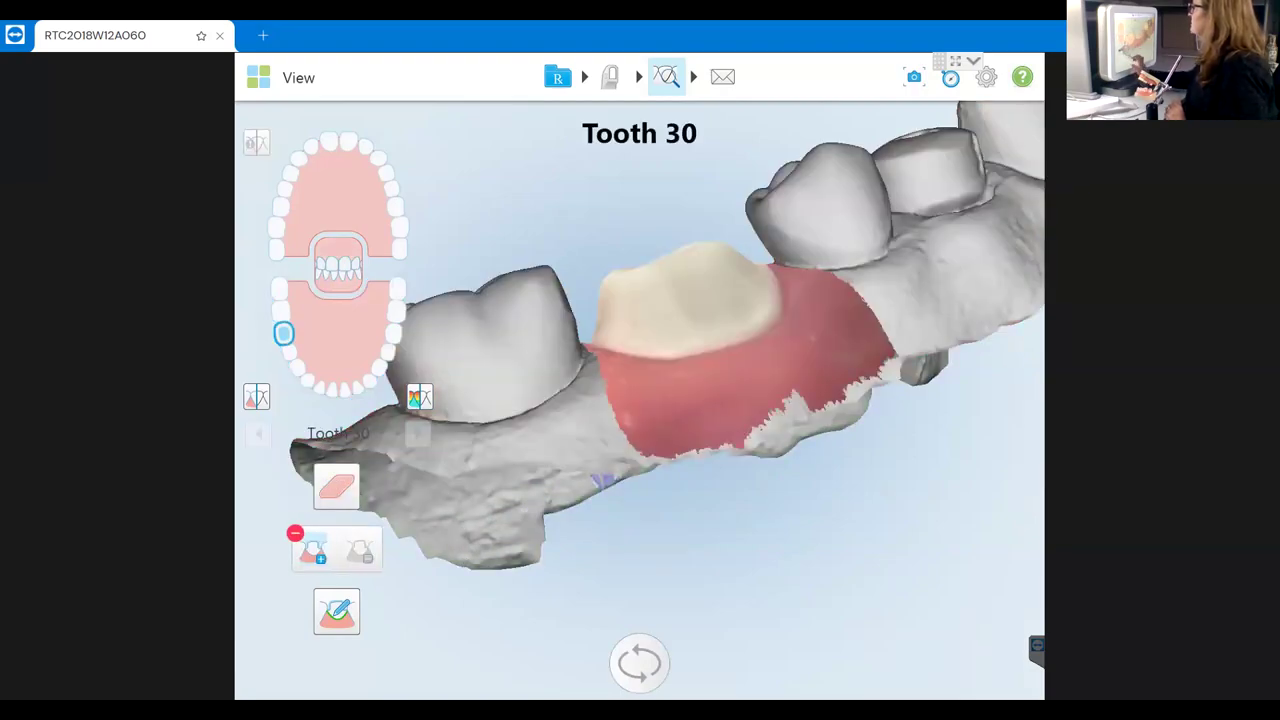
click(283, 333)
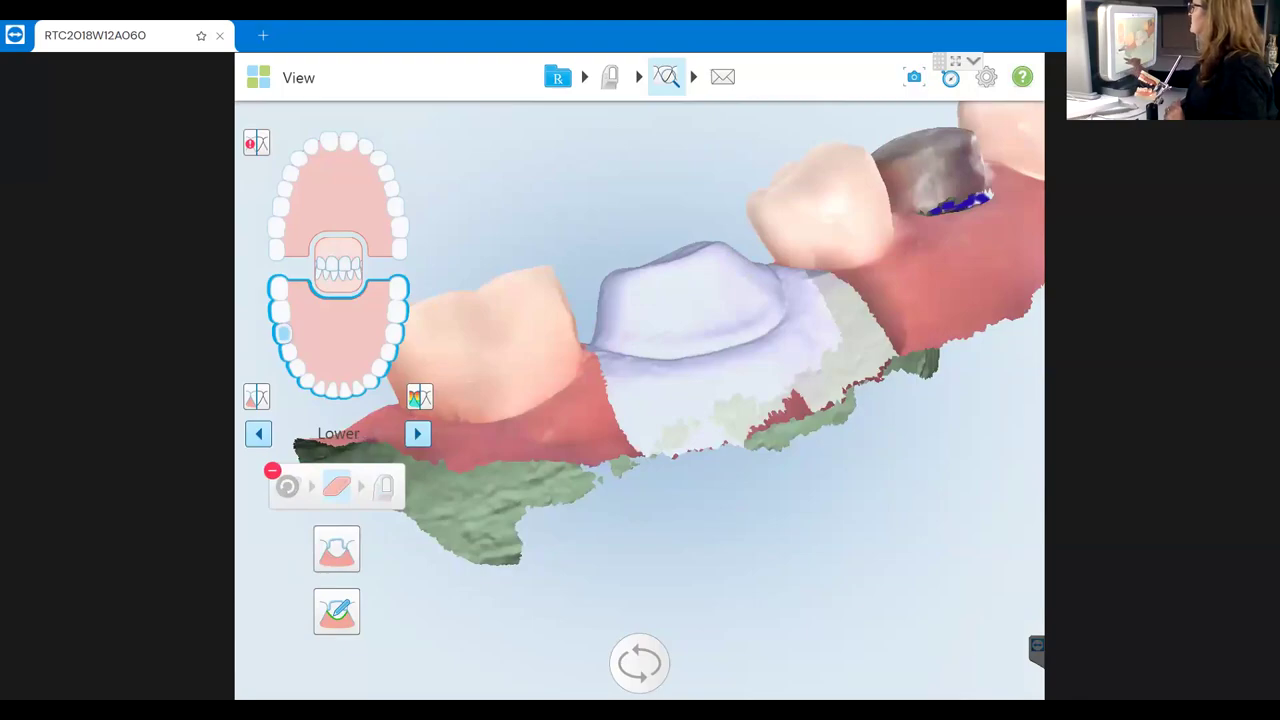
click(283, 333)
Show the occlusal clearance map on the lower arch and examine the tooth 30 preparation in its isolated die view
click(419, 397)
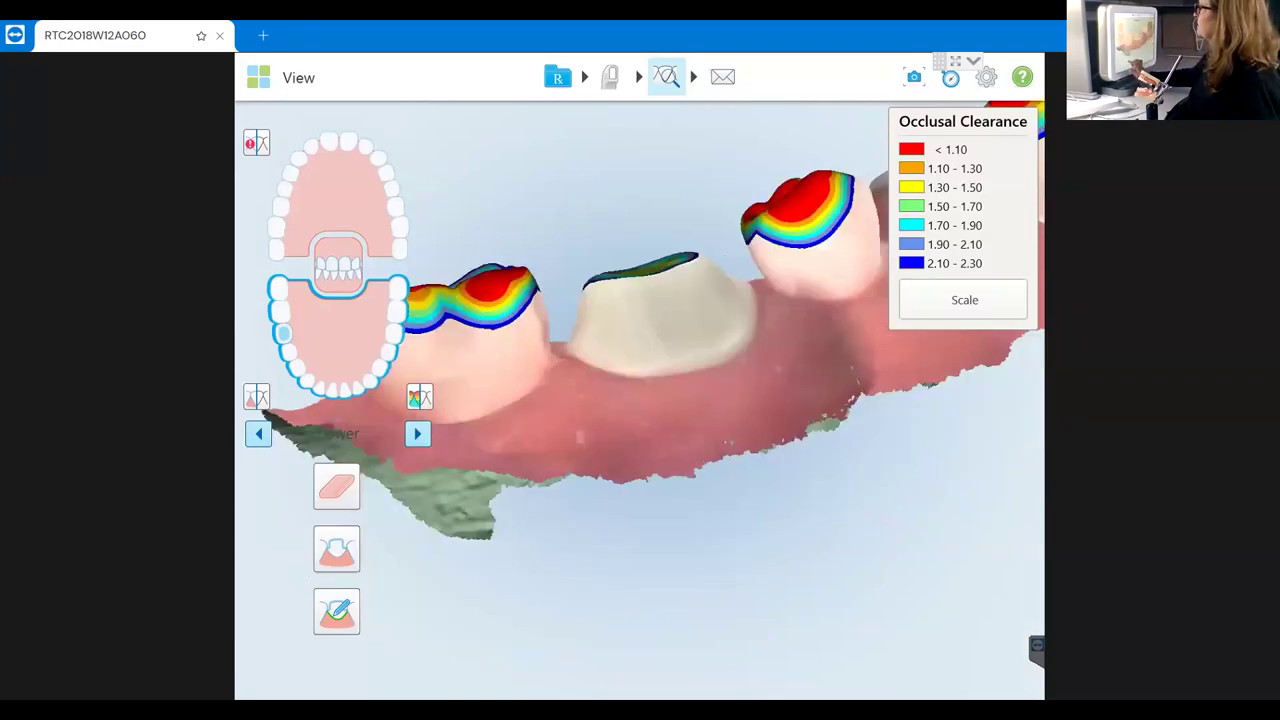
click(336, 548)
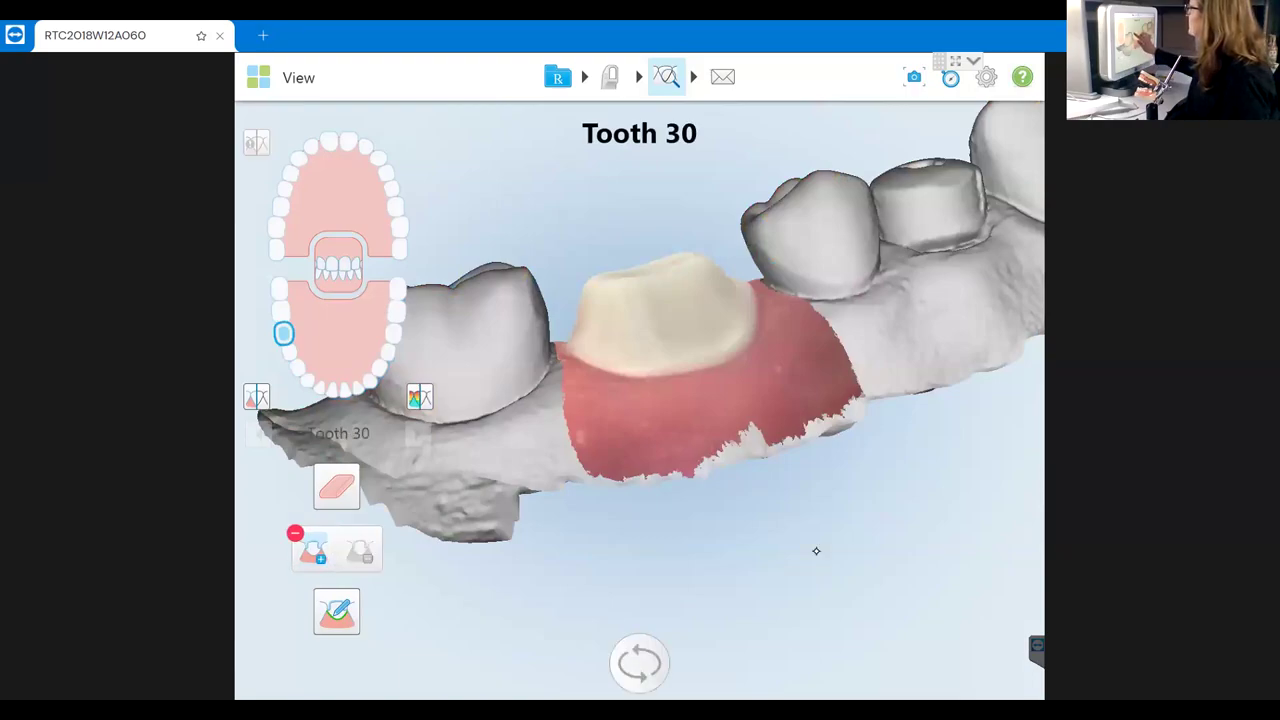
mouse_move(566, 290)
mouse_down()
mouse_move(580, 248)
mouse_move(698, 245)
mouse_up()
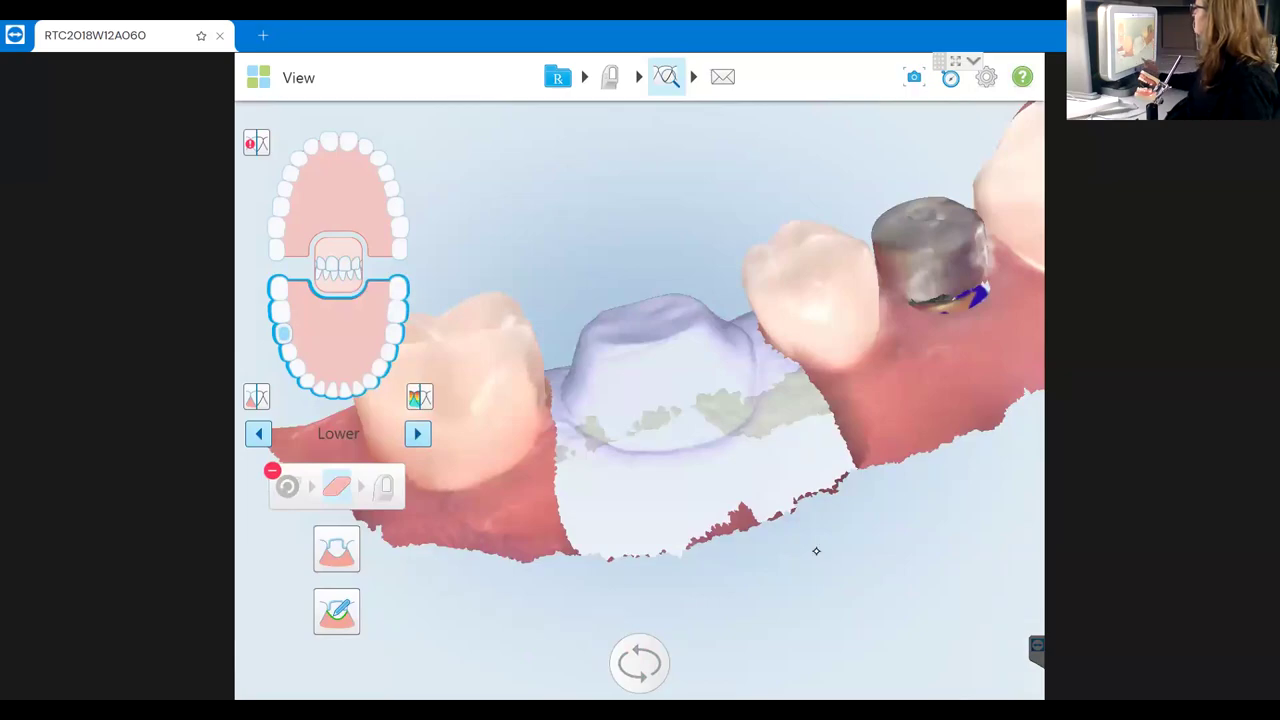
With the occlusal clearance map displayed, erase an area on top of the tooth 30 preparation in the lower arch scan
click(640, 662)
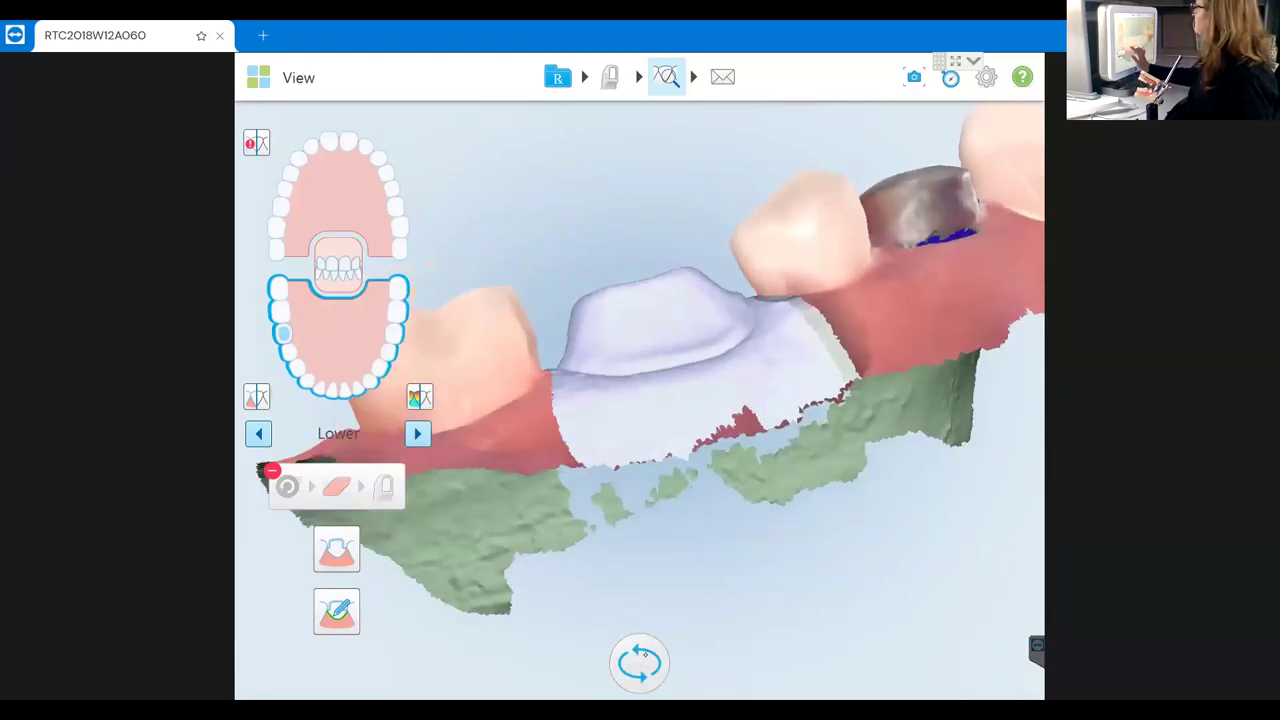
click(419, 397)
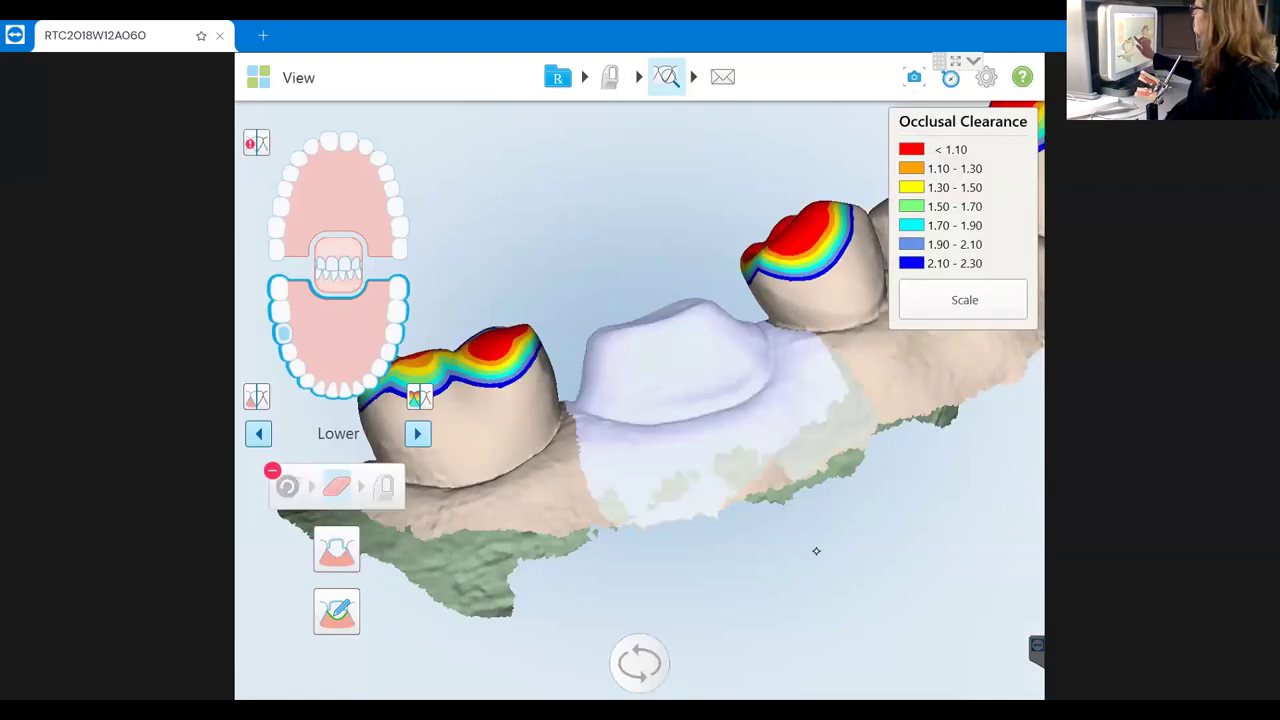
drag(566, 330, 682, 264)
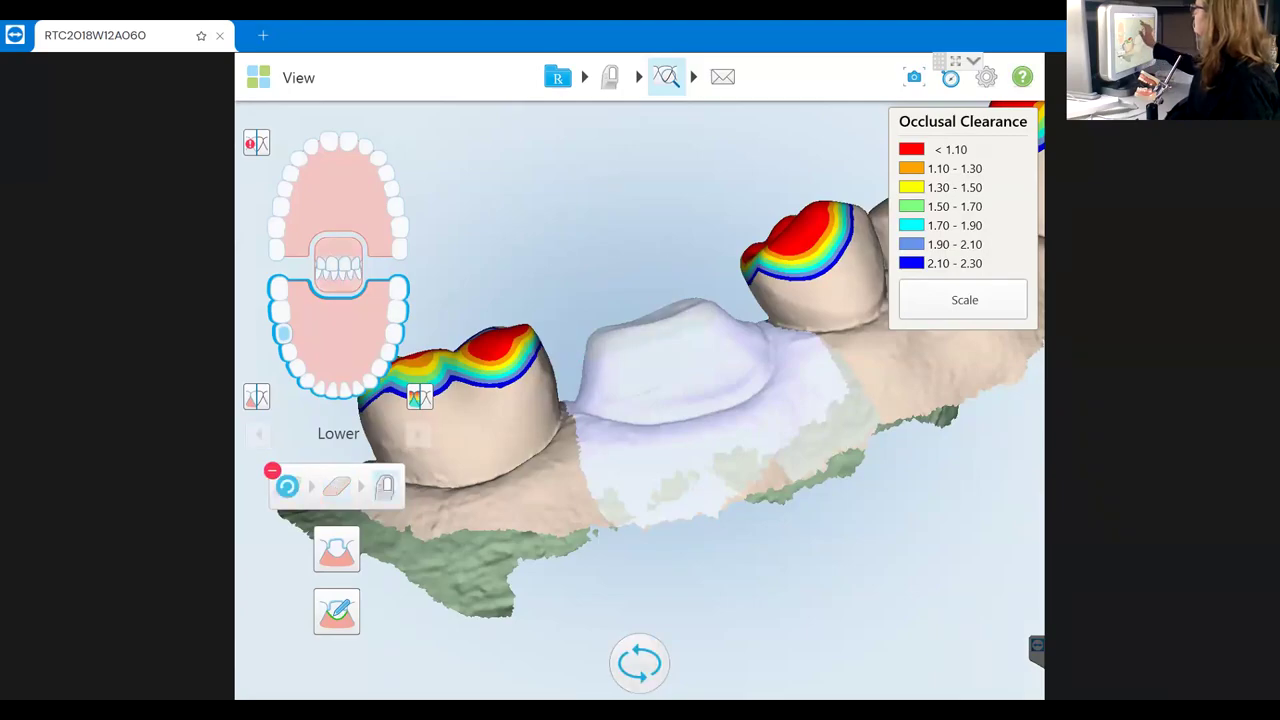